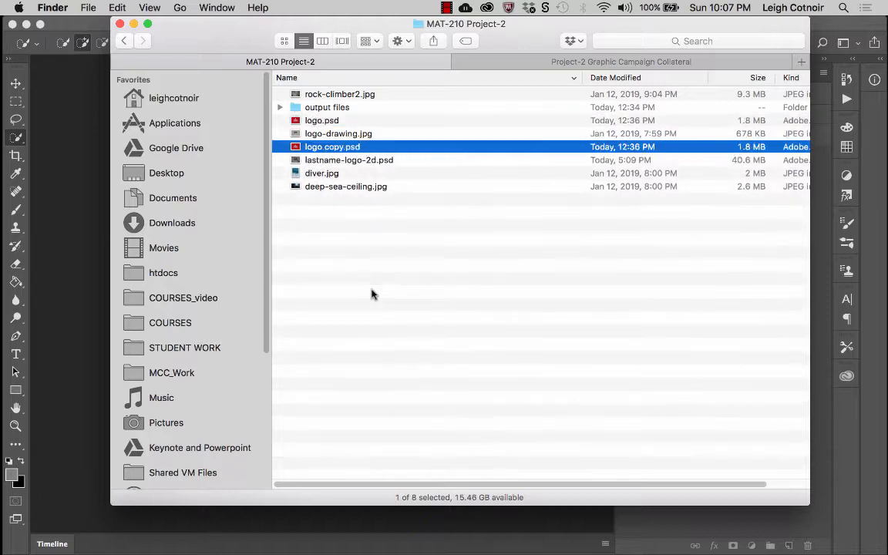
Rename the file logo copy.psd as lastname-logo-3d.psd.
left_click(325, 147)
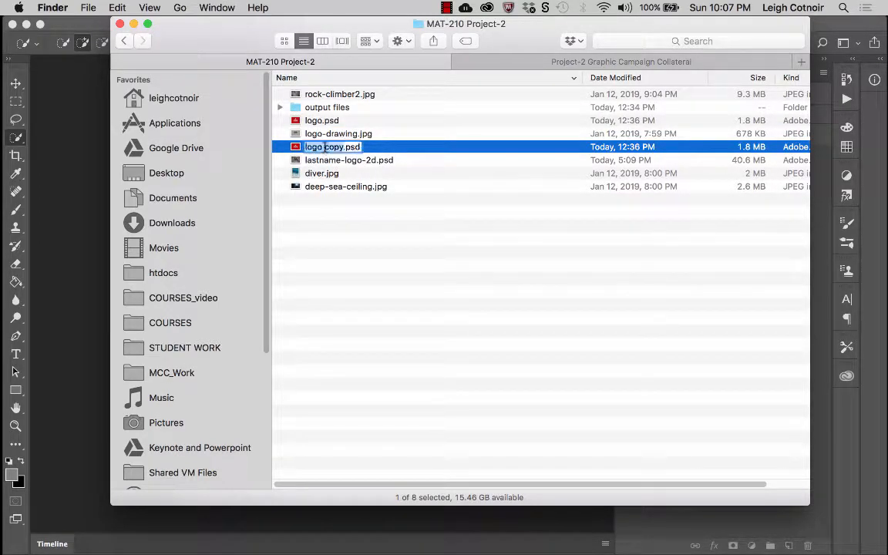
type("logo")
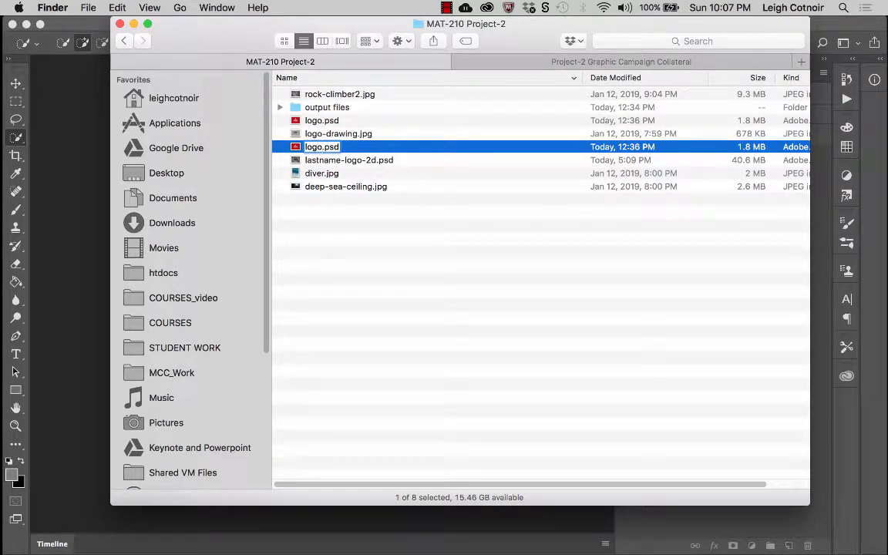
type("-3d")
key("Left")
key("Left")
key("Left")
key("Left")
key("Left")
key("Left")
key("Left")
type("lastname")
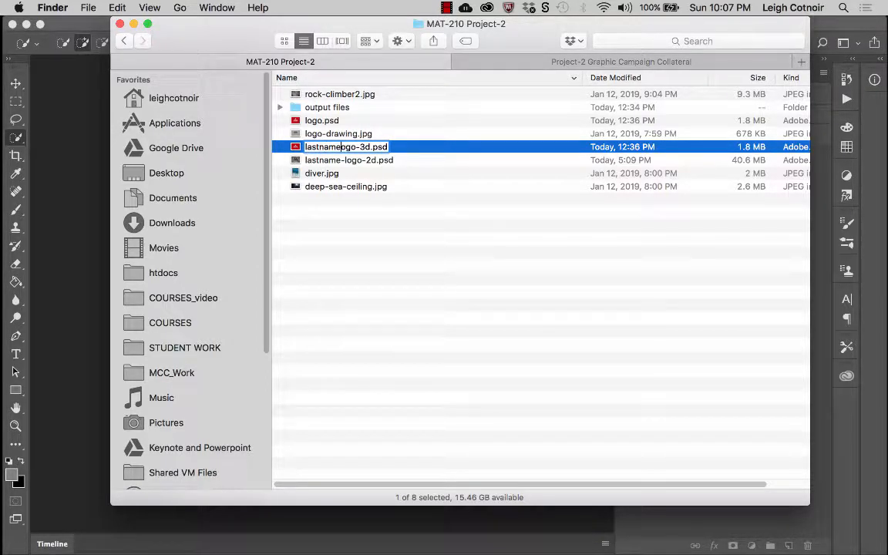
type("-")
key("Return")
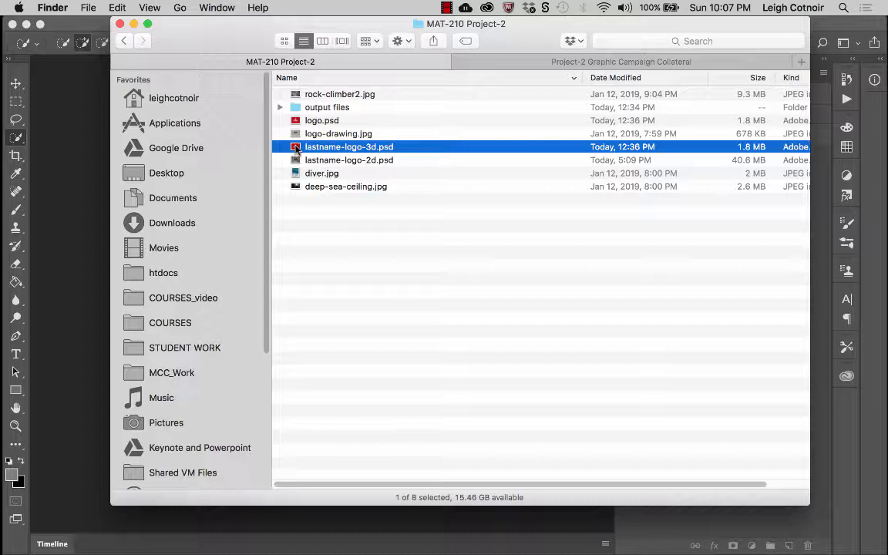
Open lastname-logo-3d.psd in Photoshop and collapse the instagram sizes and logo filled groups.
double_click(296, 148)
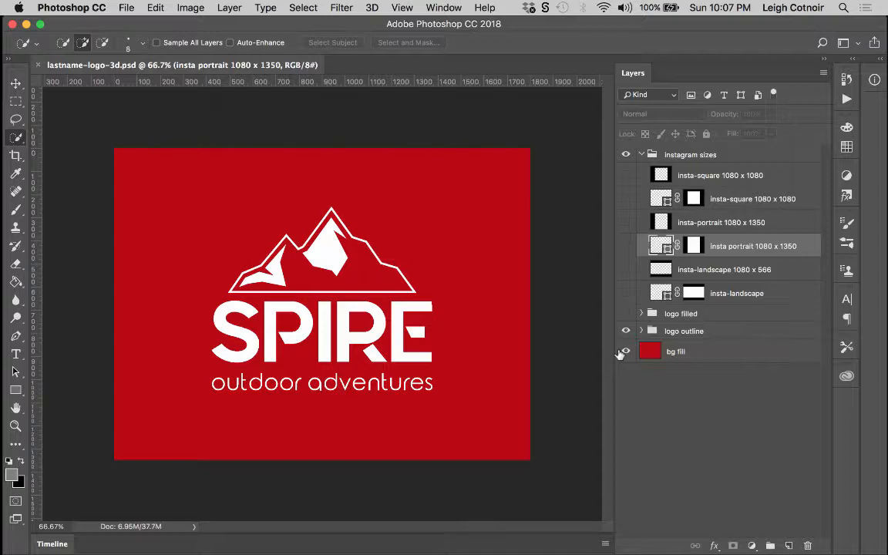
left_click(641, 154)
left_click(641, 172)
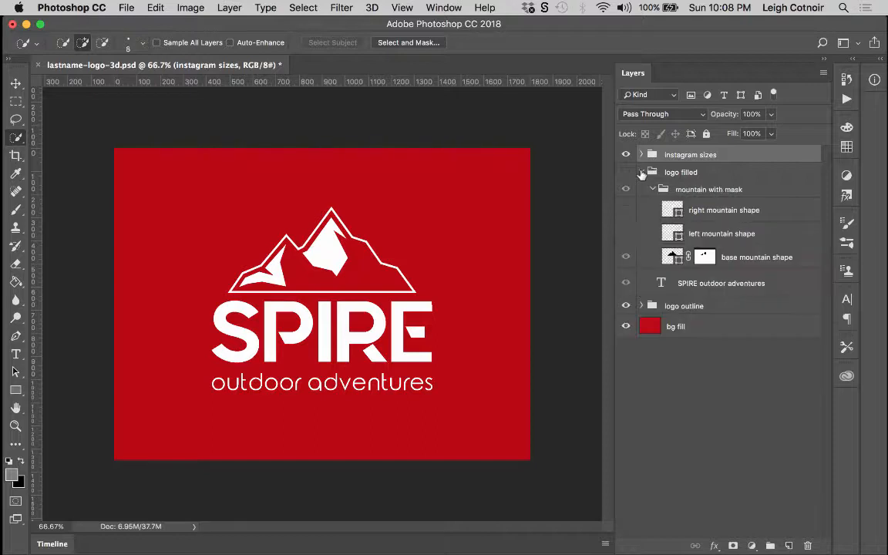
left_click(640, 172)
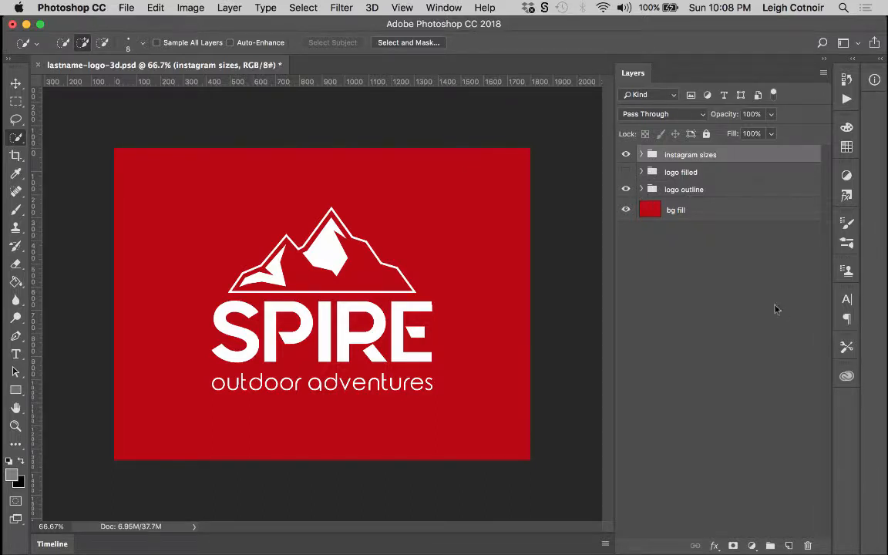
Expand the logo outline group and compare the outline logo with the filled version by toggling the visibility of both groups.
left_click(640, 190)
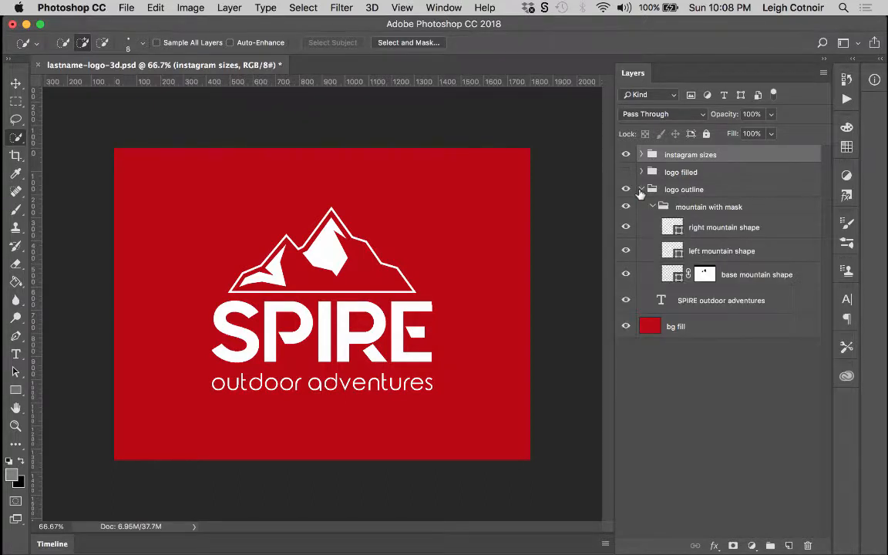
left_click(625, 188)
left_click(626, 172)
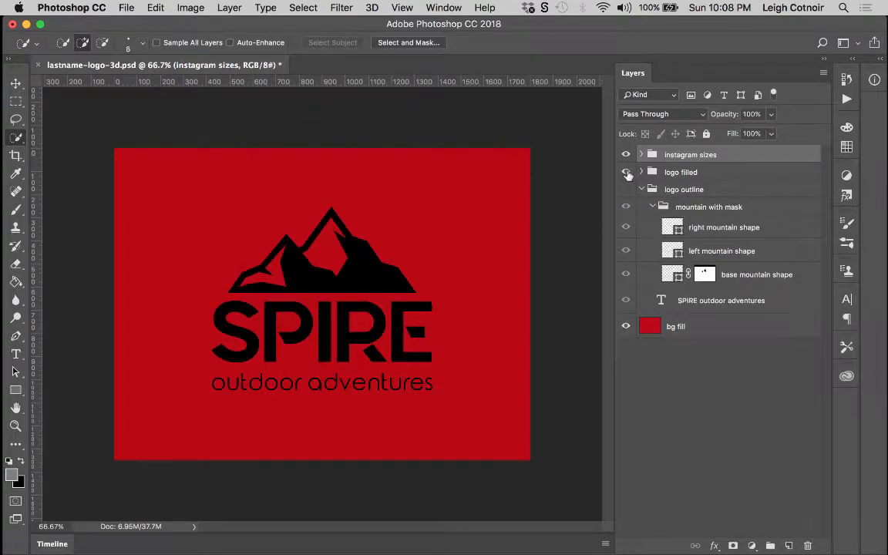
left_click(625, 172)
left_click(626, 188)
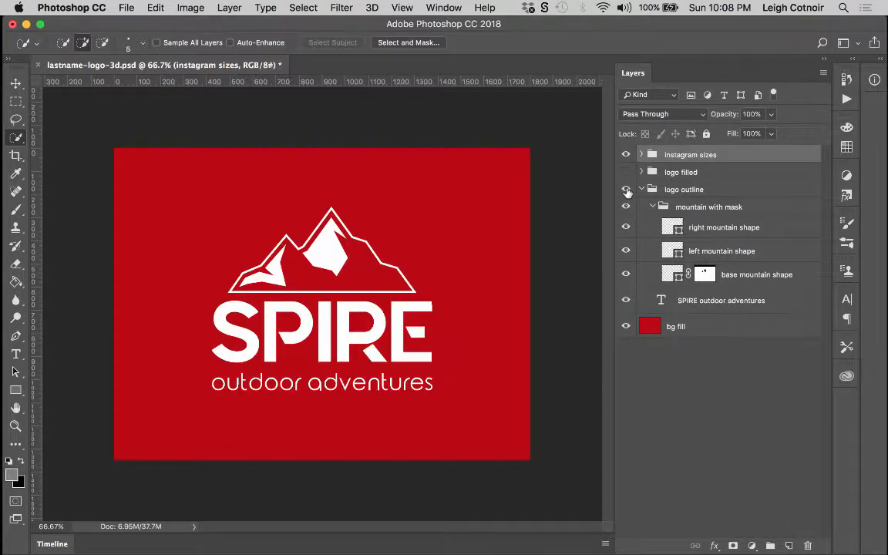
Show the logo filled group in place of the logo outline group and collapse the outline group.
left_click(626, 189)
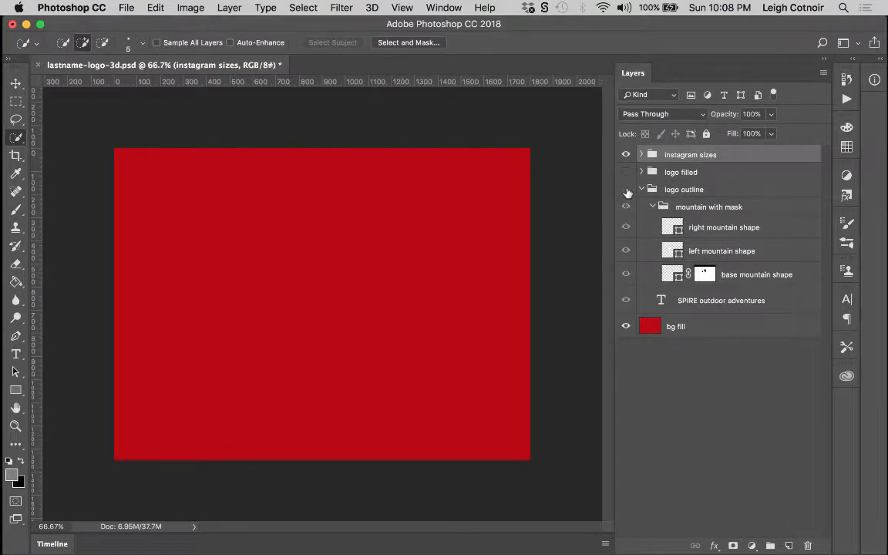
left_click(625, 172)
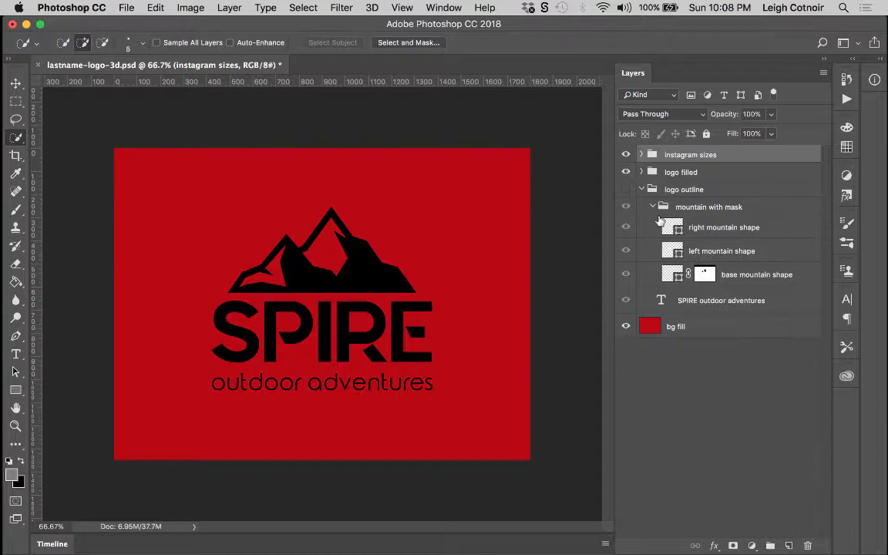
left_click(640, 190)
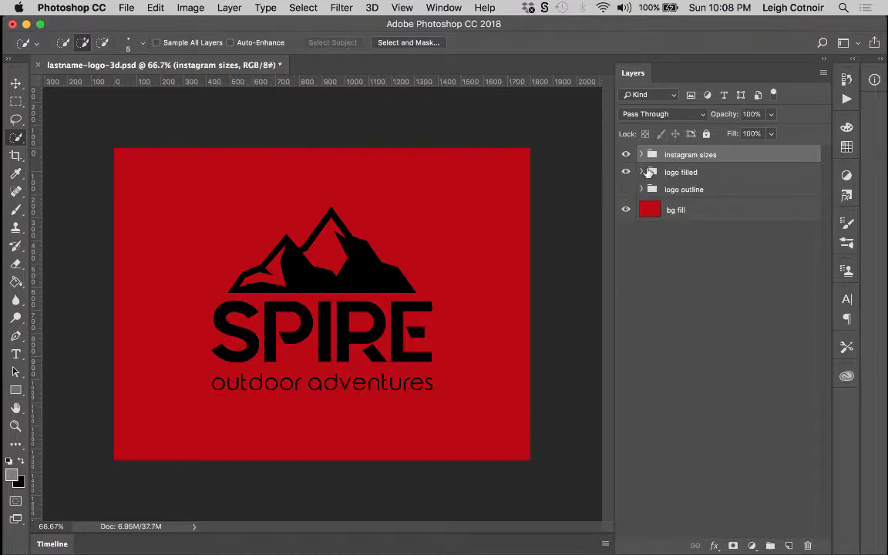
Duplicate the SPIRE outdoor adventures text layer inside the logo filled group.
left_click(652, 174)
left_click(641, 172)
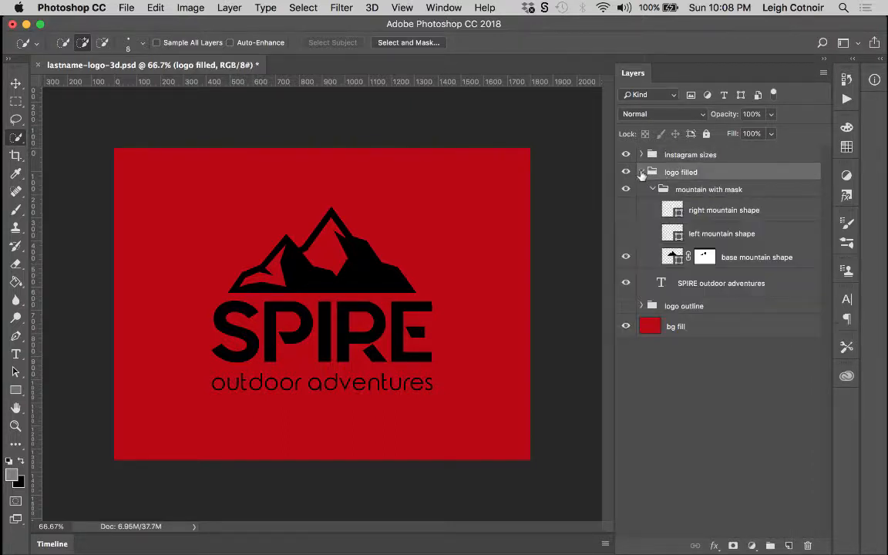
left_click(712, 286)
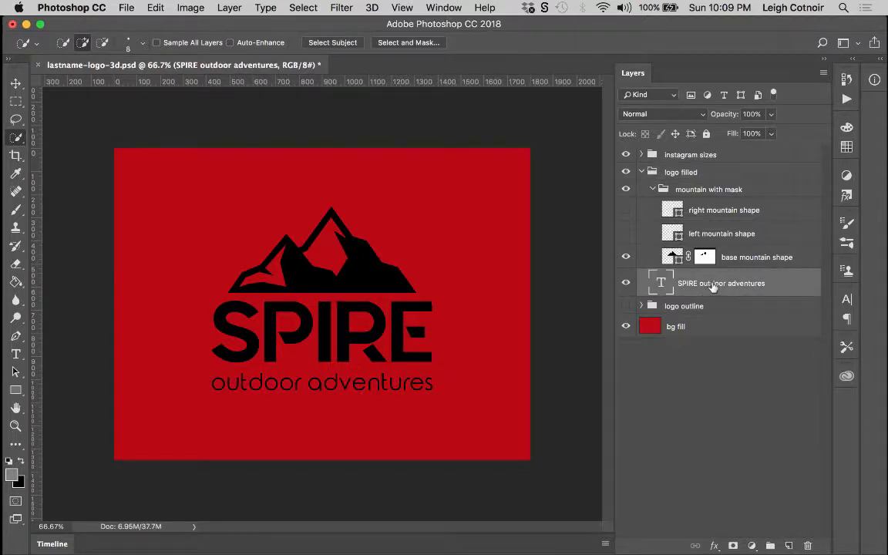
left_click_drag(713, 287, 787, 545)
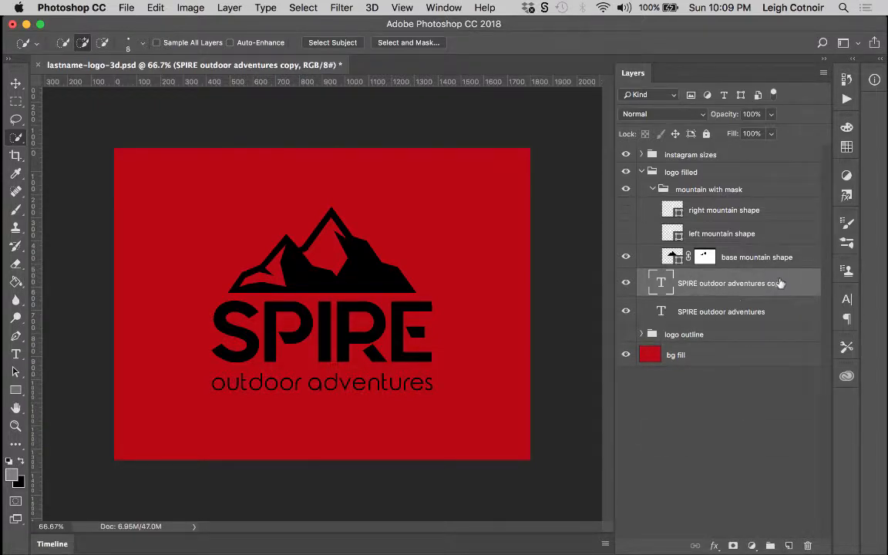
Rename the duplicated text layer as SPIRE outdoor adventures SHAPE.
double_click(716, 283)
left_click(715, 283)
left_click_drag(699, 283, 818, 288)
left_click(768, 283)
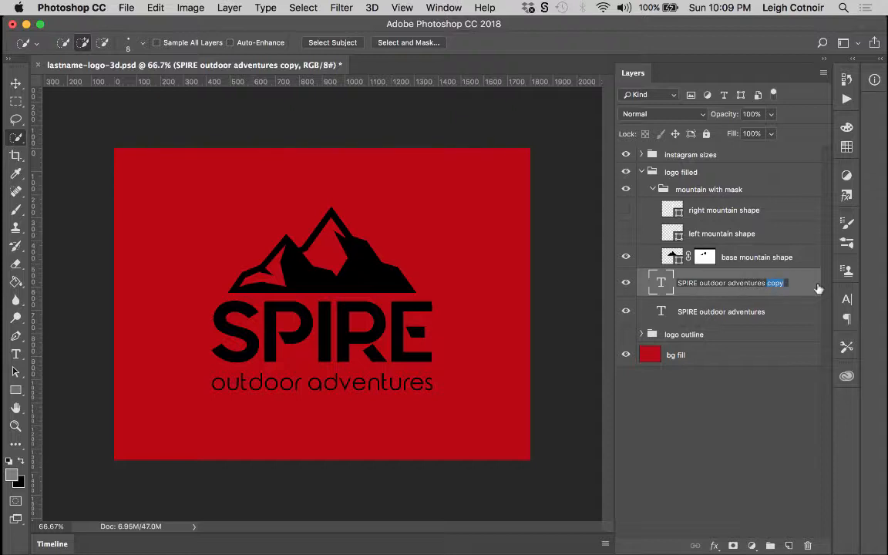
type("SHAPE")
key("Return")
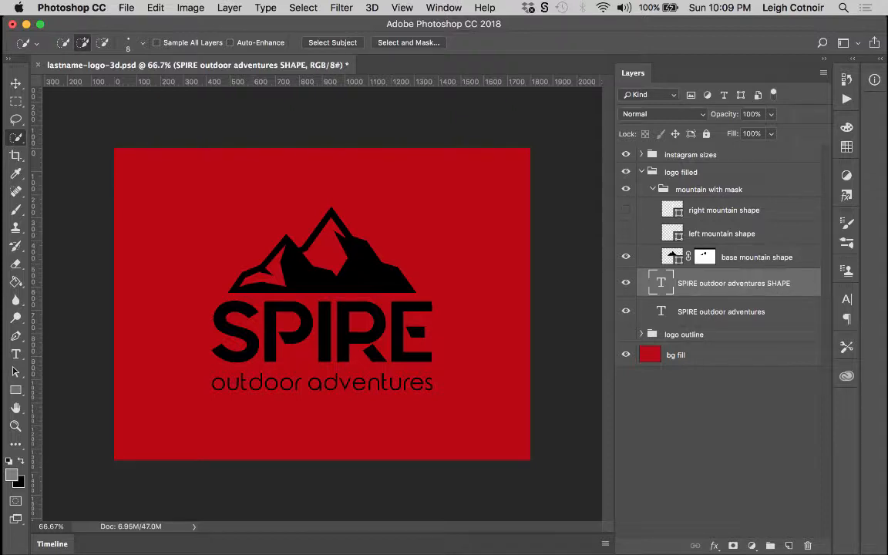
Convert the SPIRE outdoor adventures SHAPE text layer to a shape and activate the Path Selection tool to view its paths.
right_click(716, 285)
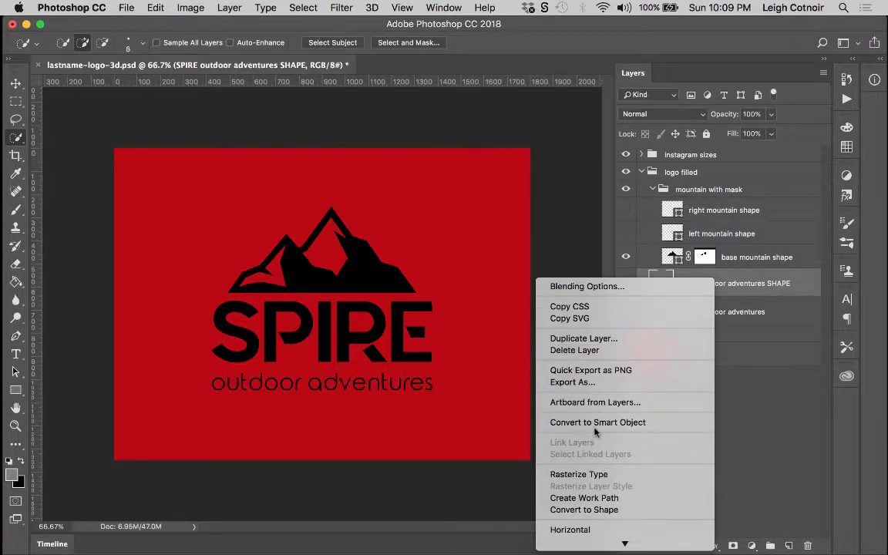
left_click(583, 510)
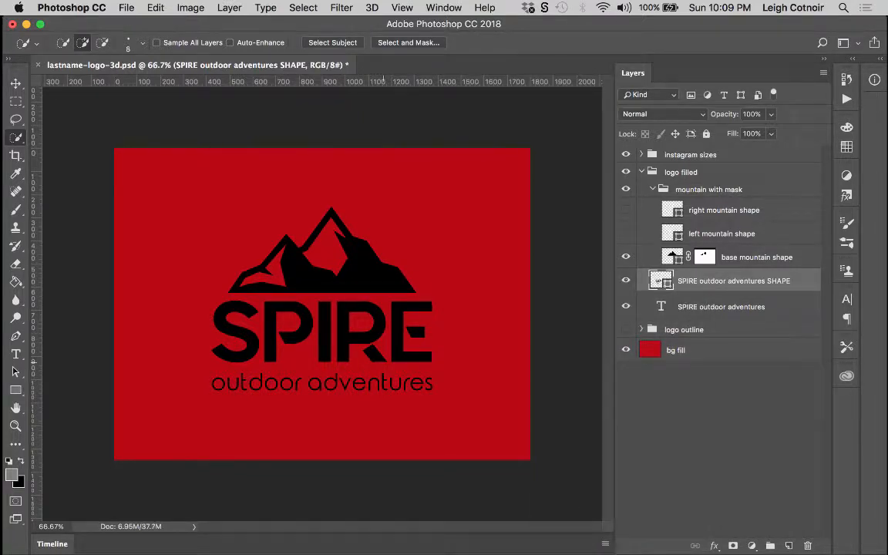
left_click(15, 372)
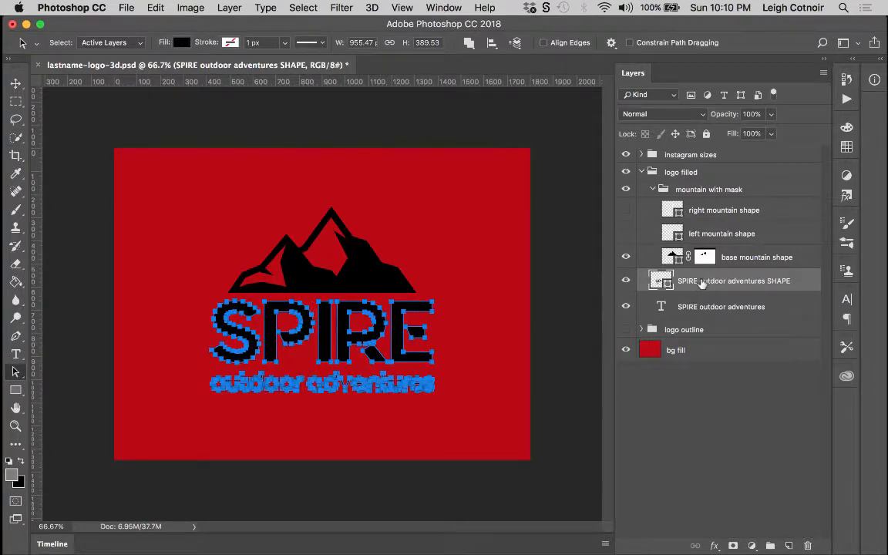
Move the SPIRE outdoor adventures SHAPE layer into the mountain with mask group and unite it with the base mountain shape.
mouse_move(701, 284)
left_mouse_down()
mouse_move(693, 192)
mouse_move(685, 212)
mouse_move(708, 290)
mouse_move(697, 285)
left_mouse_up()
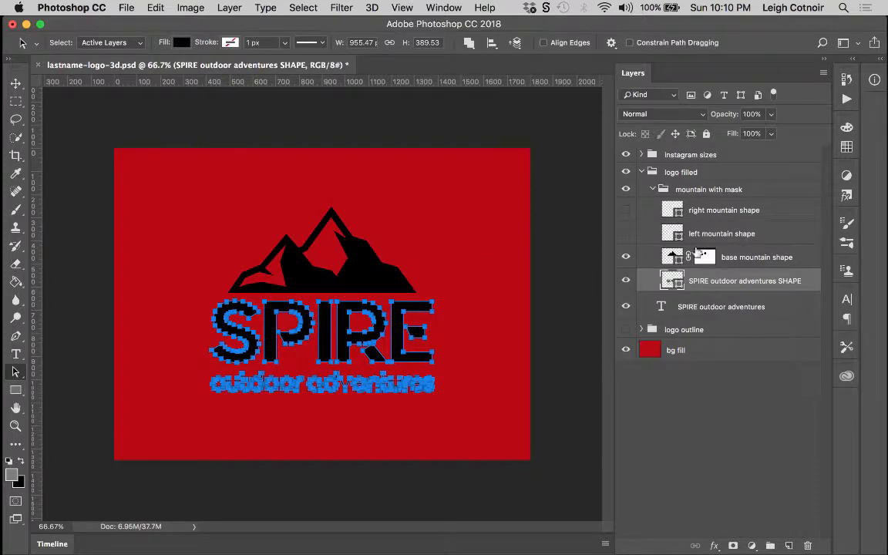
left_click(746, 257, "shift")
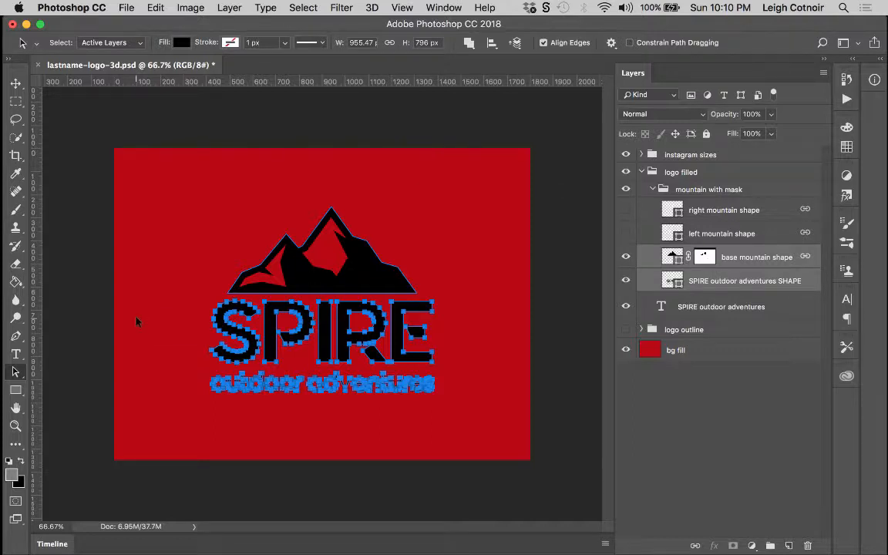
left_click(185, 7)
mouse_move(229, 8)
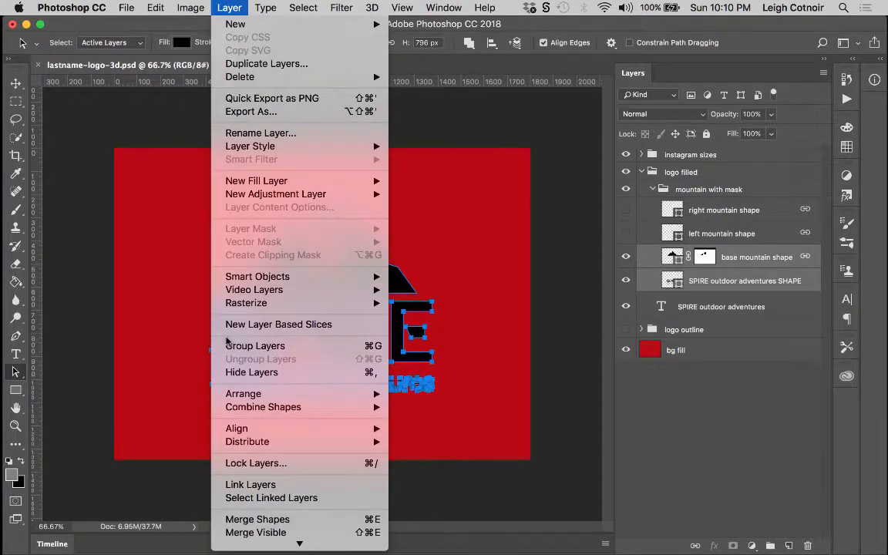
mouse_move(245, 412)
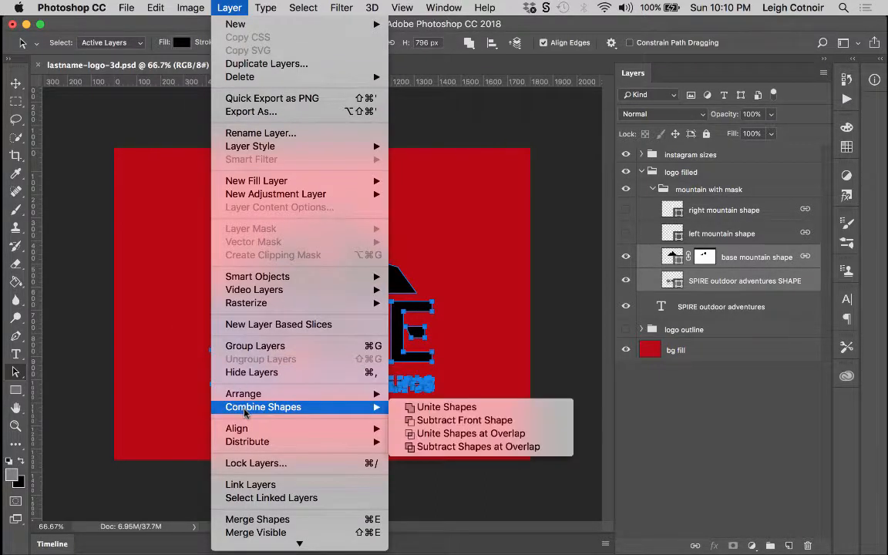
left_click(441, 414)
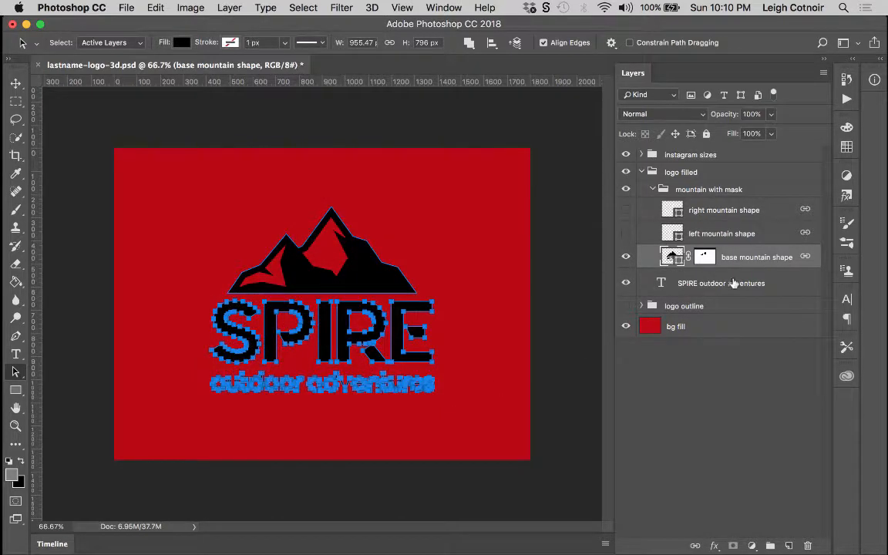
Lock the original SPIRE outdoor adventures text layer in the logo filled group and leave it hidden.
left_click(627, 257)
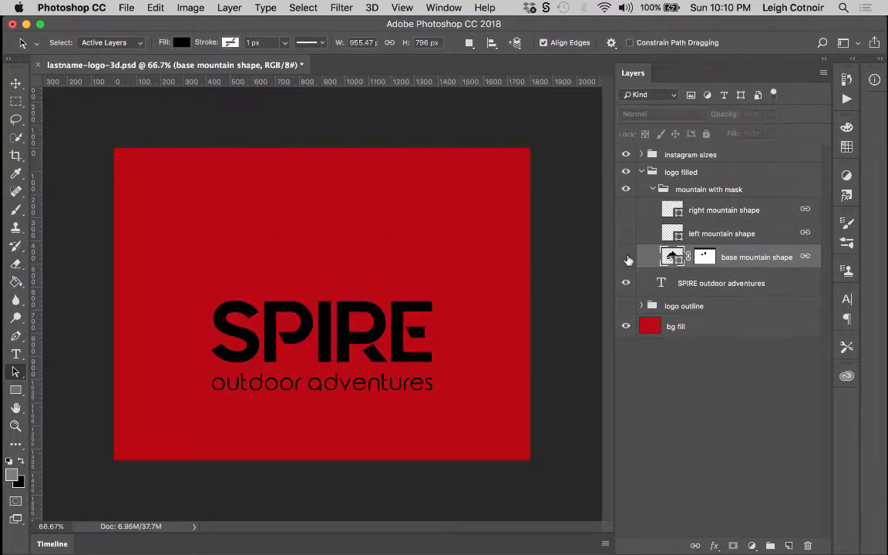
left_click(626, 257)
left_click(626, 282)
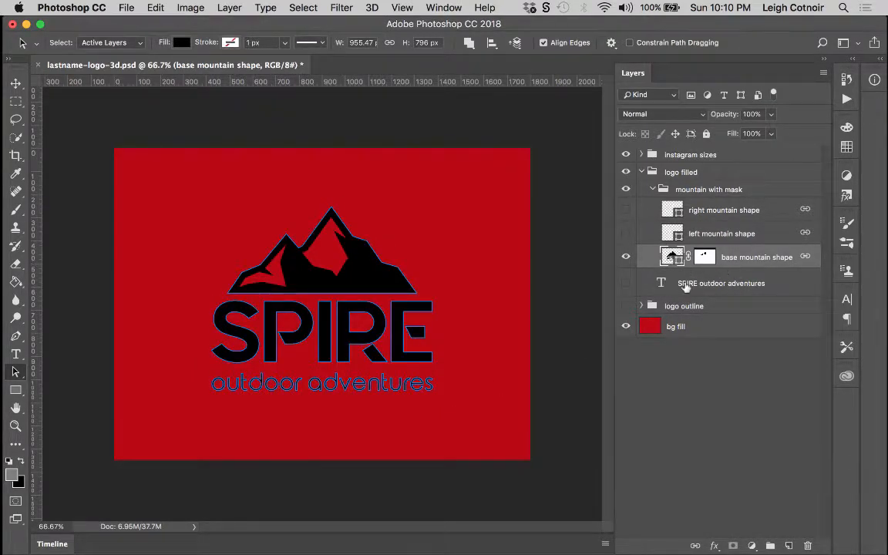
left_click(779, 285)
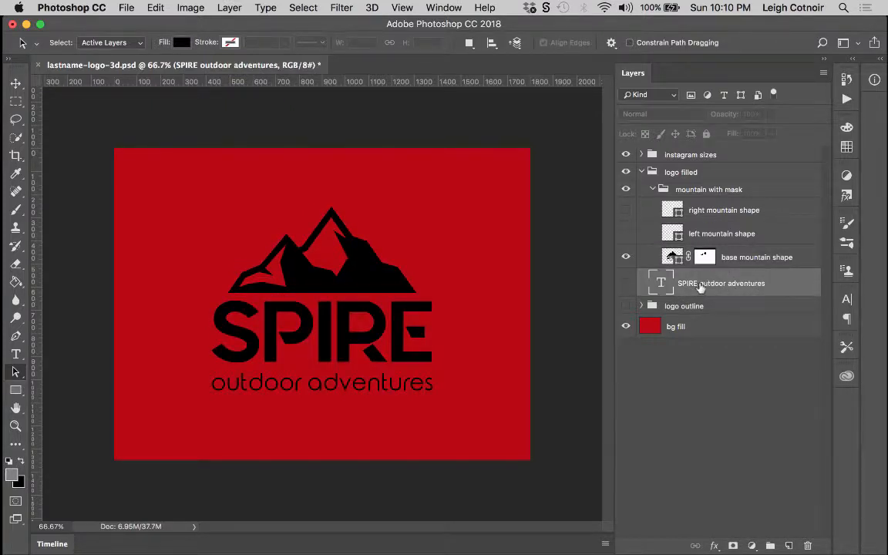
left_click(626, 285)
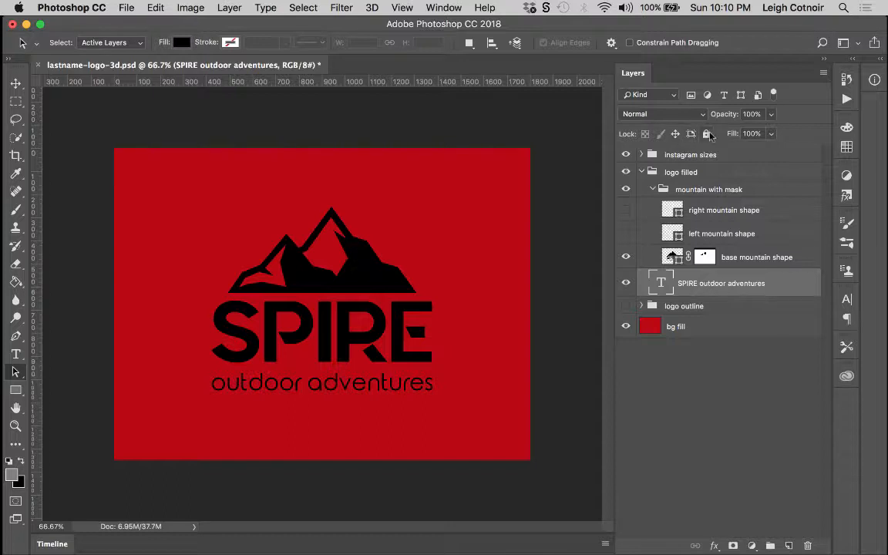
left_click(705, 134)
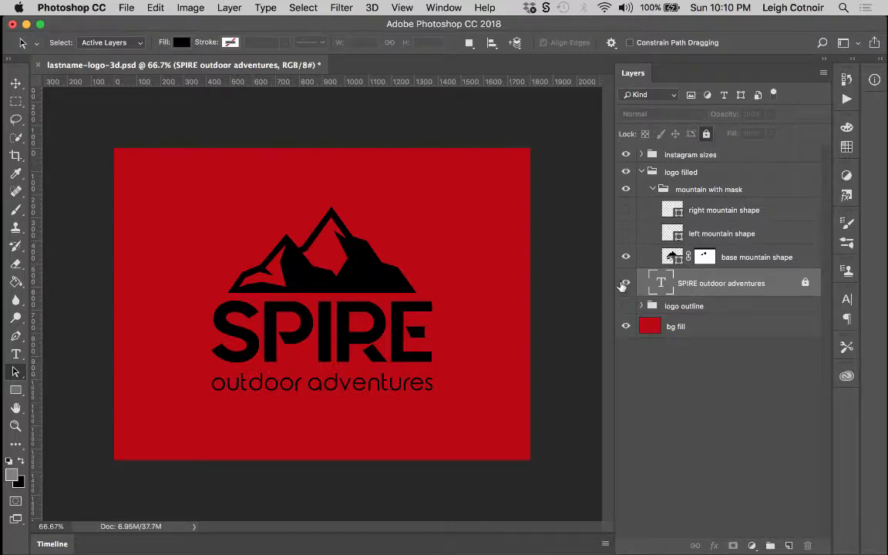
left_click(623, 286)
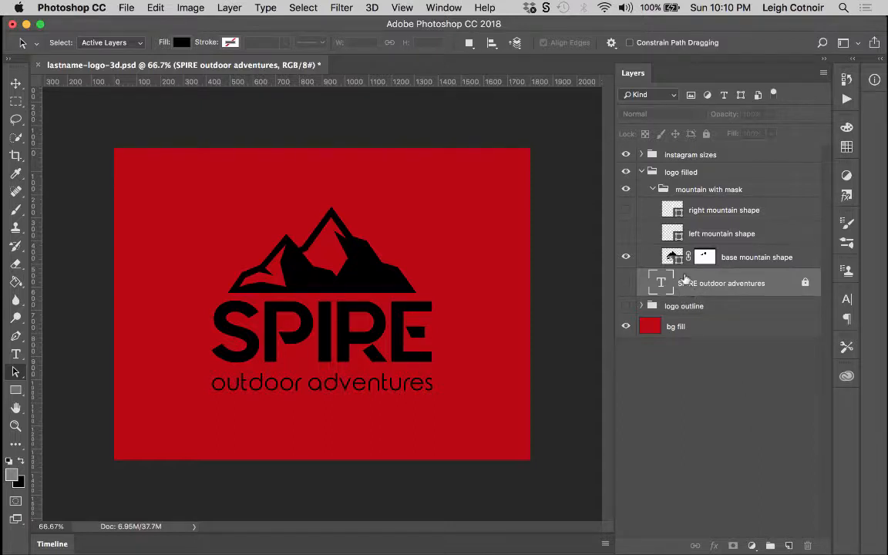
Select the united base mountain shape layer, hide the bg fill layer, and save the document.
left_click(626, 257)
left_click(626, 257)
left_click(660, 260)
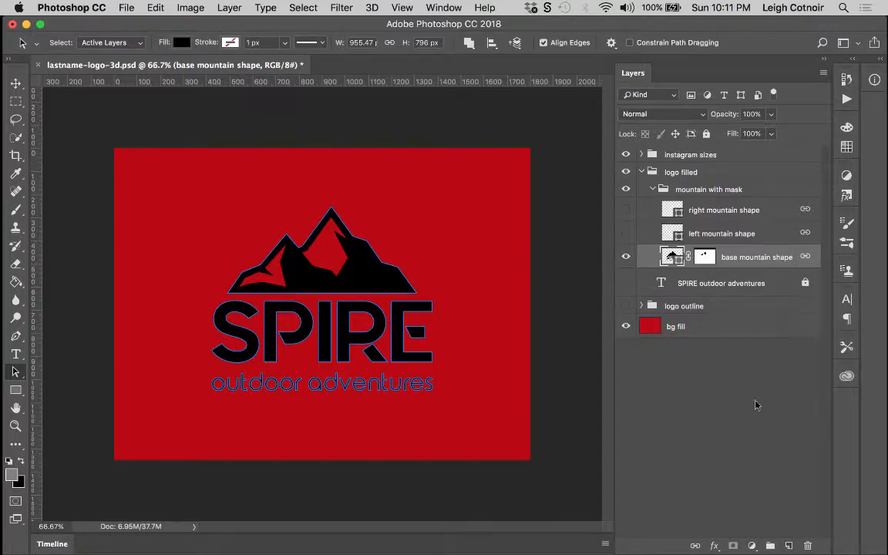
left_click(625, 326)
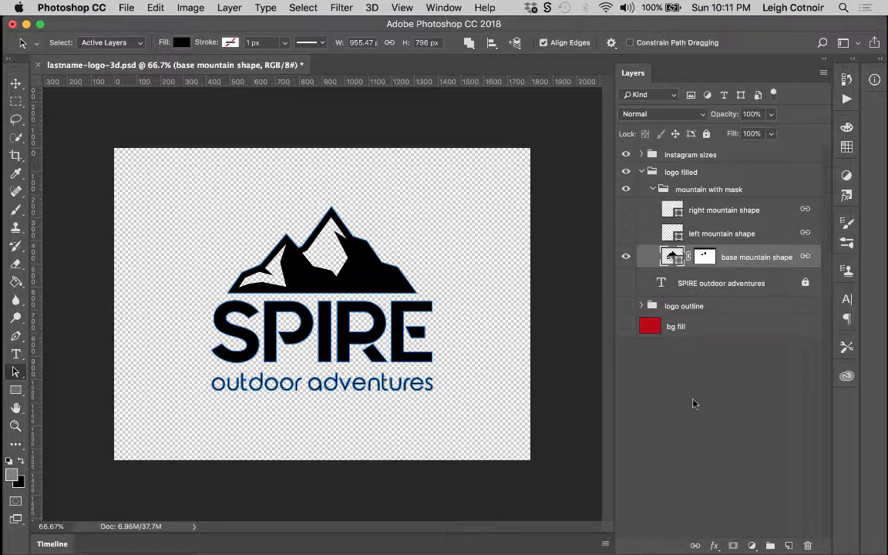
key("super+s")
Expand the instagram sizes group and show the insta-square 1080 x 1080 and insta-landscape 1080 x 566 layers.
left_click(641, 154)
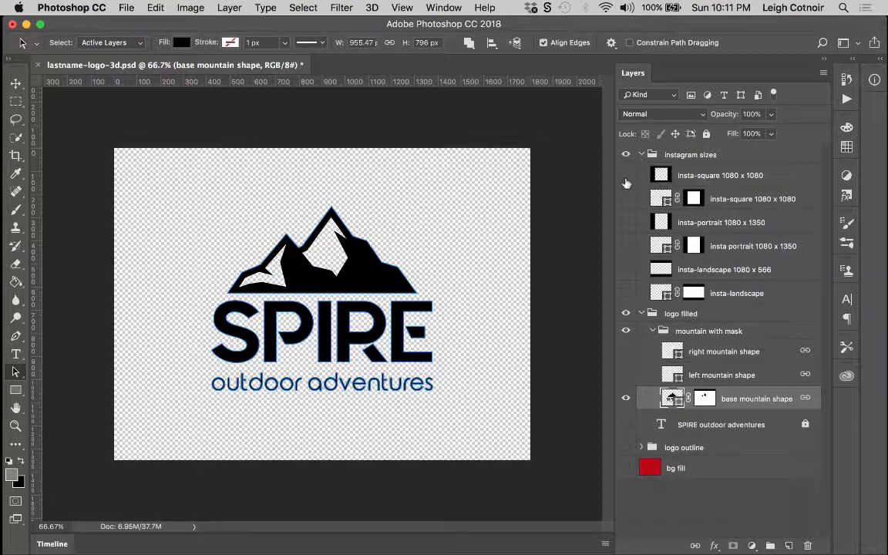
left_click(626, 174)
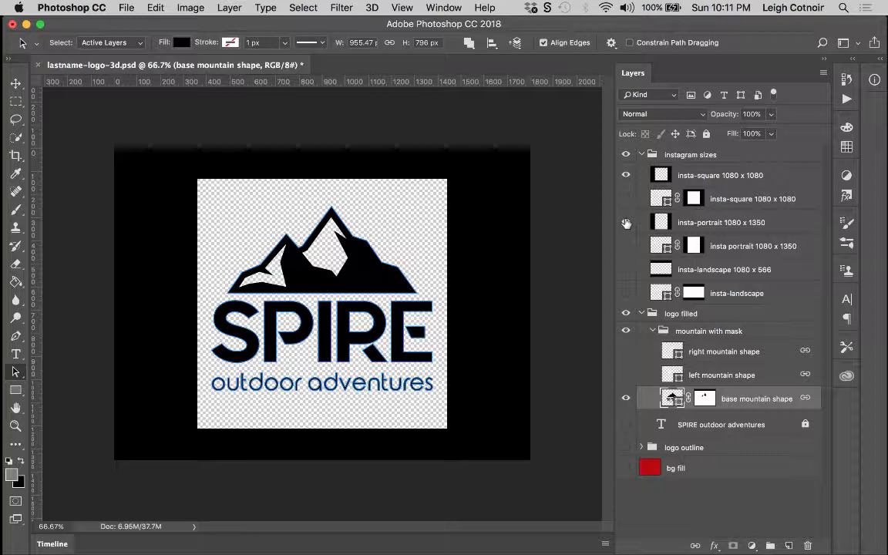
left_click(626, 269)
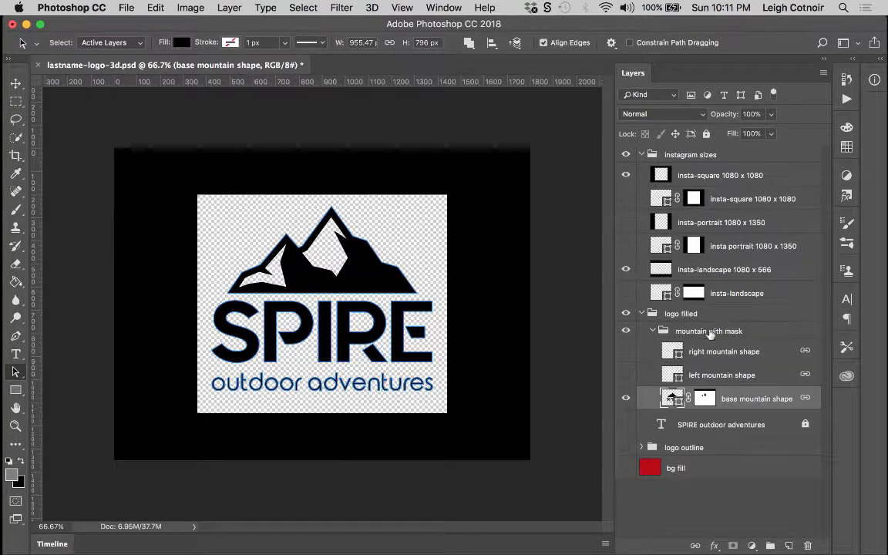
Lower the opacity of the insta-landscape 1080 x 566 layer to 72% and the insta-square 1080 x 1080 layer to 75%.
left_click(722, 269)
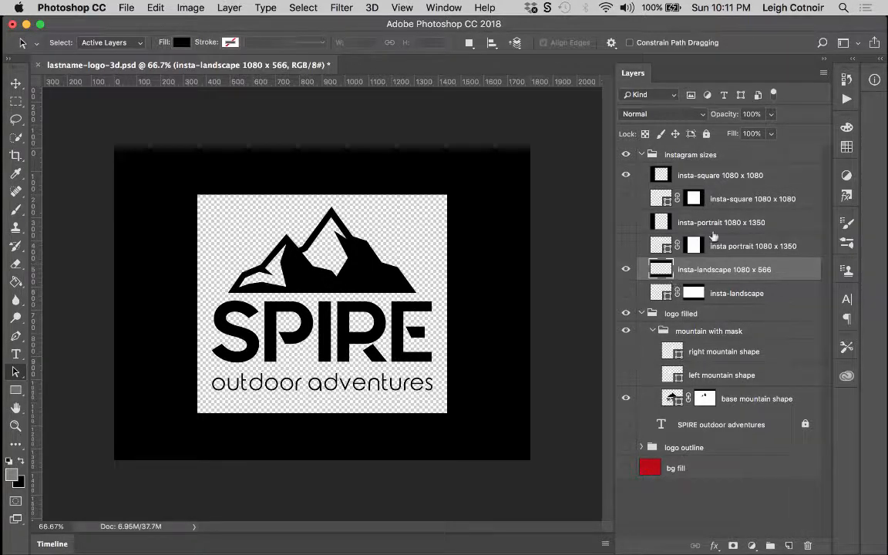
left_click(770, 114)
left_click_drag(771, 132, 752, 132)
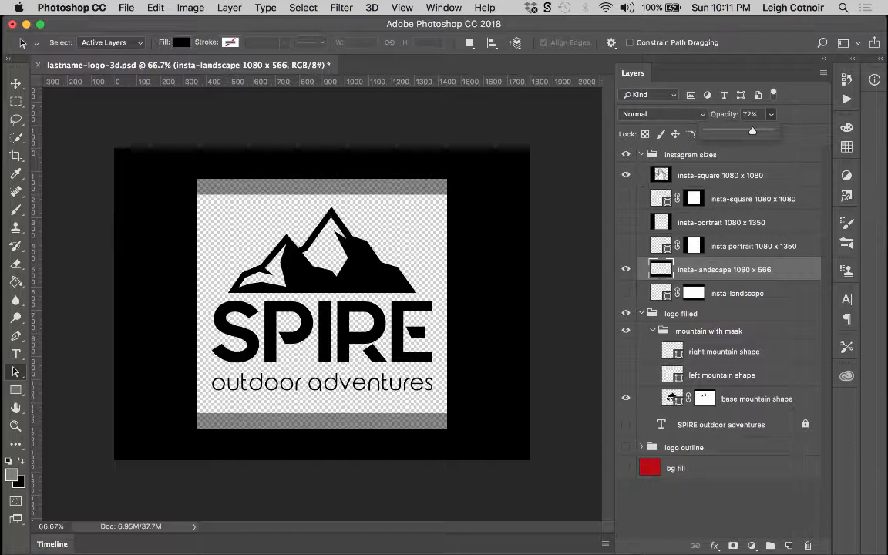
left_click(691, 177)
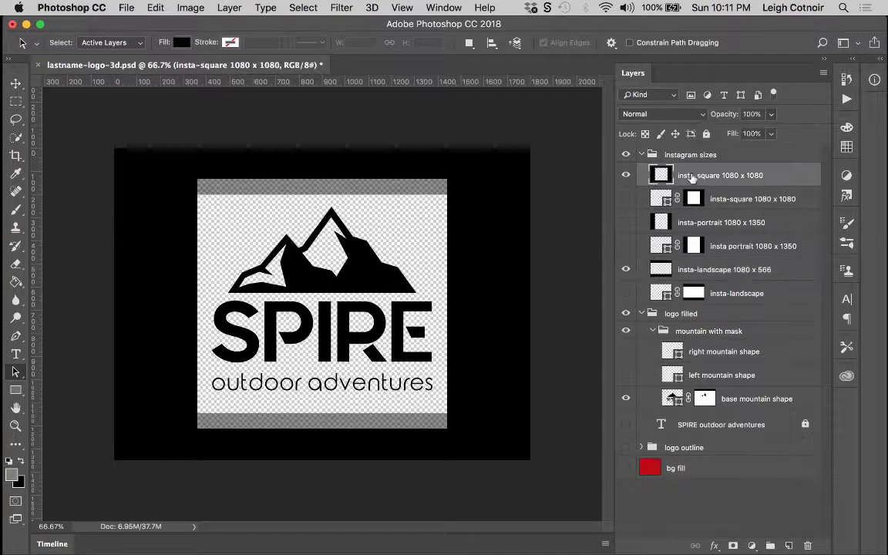
left_click(772, 115)
left_click_drag(769, 132, 755, 133)
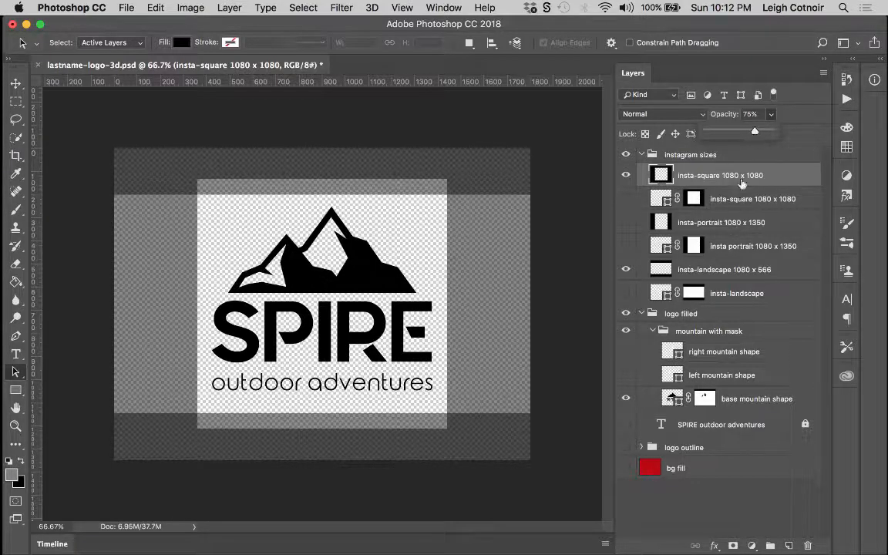
left_click(664, 269)
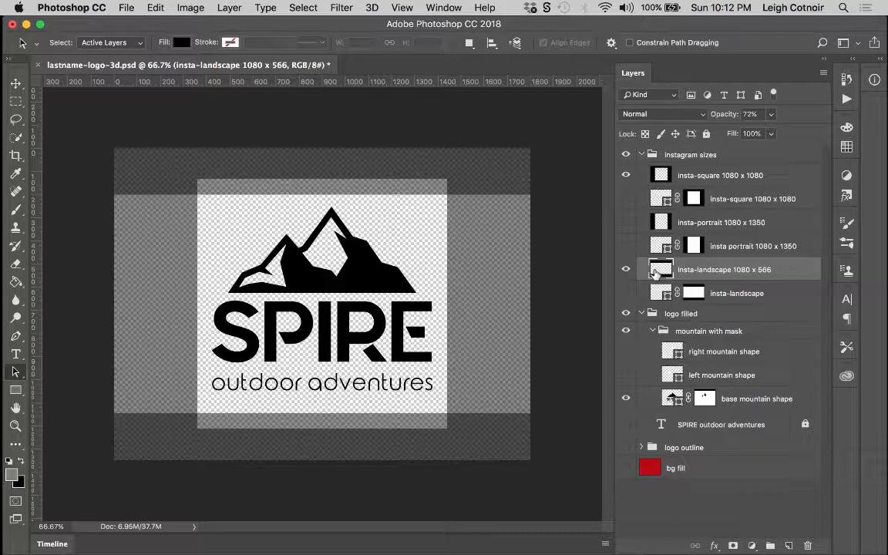
Choose the 3D workspace and reset it to its default layout.
left_click(445, 7)
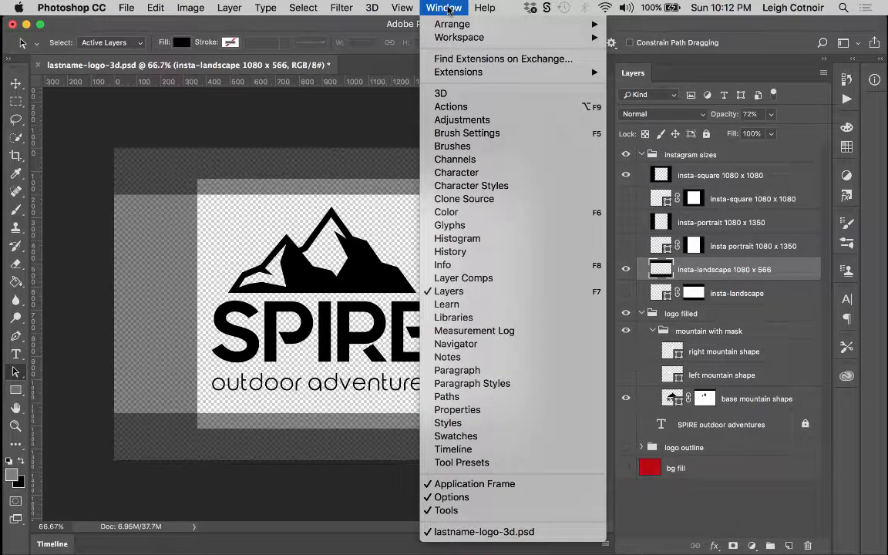
mouse_move(470, 37)
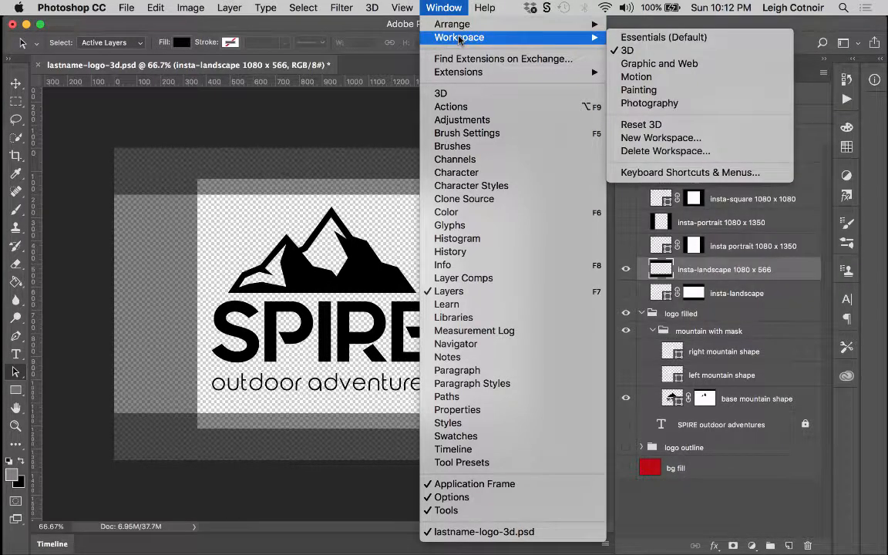
left_click(644, 51)
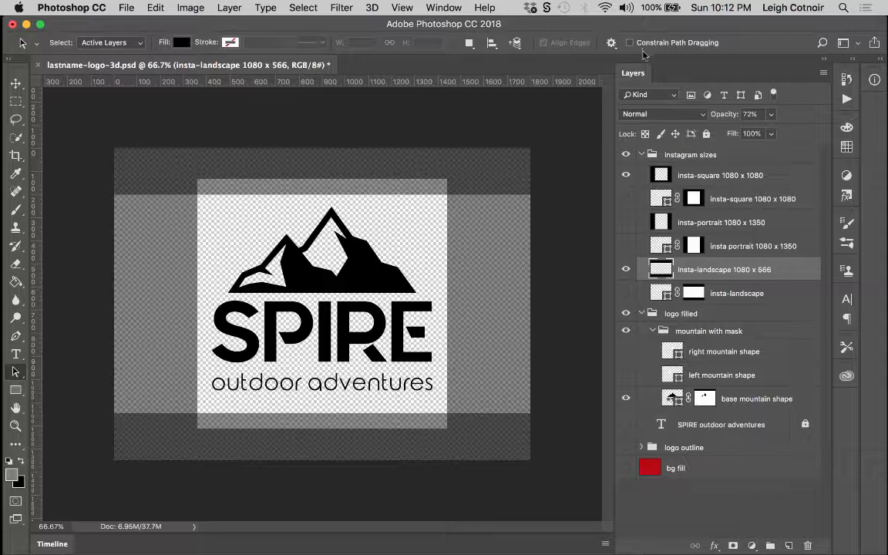
left_click(626, 268)
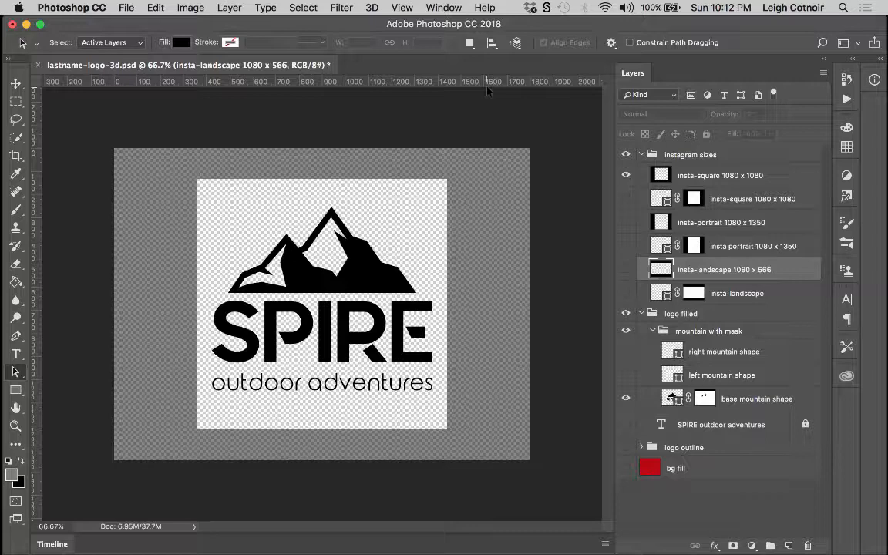
left_click(625, 269)
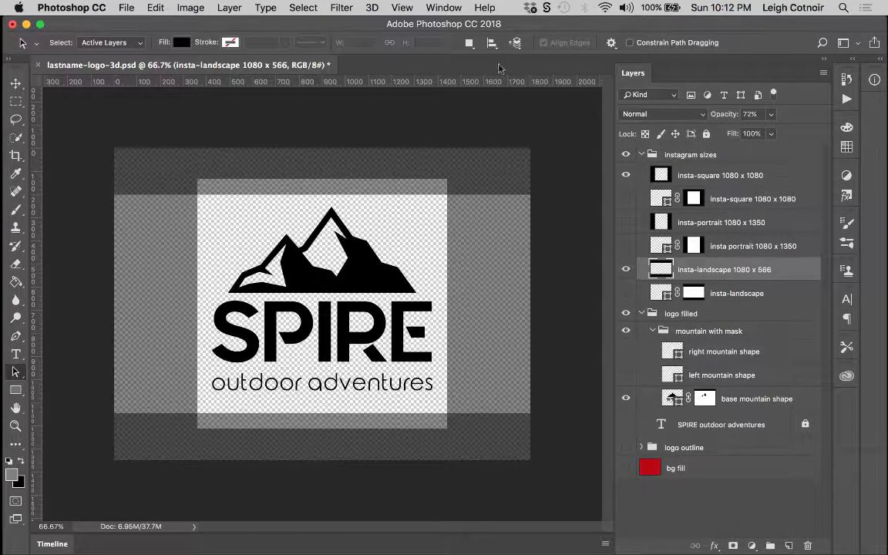
left_click(443, 8)
mouse_move(447, 40)
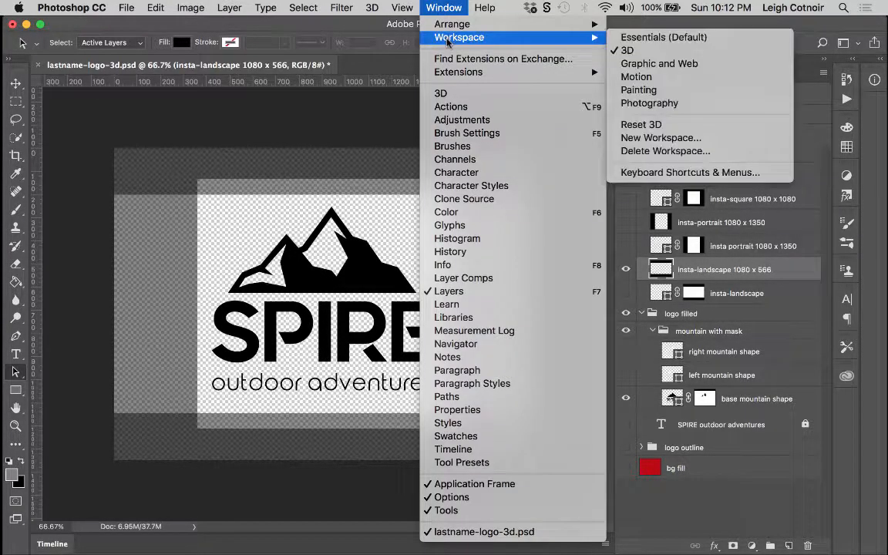
left_click(657, 126)
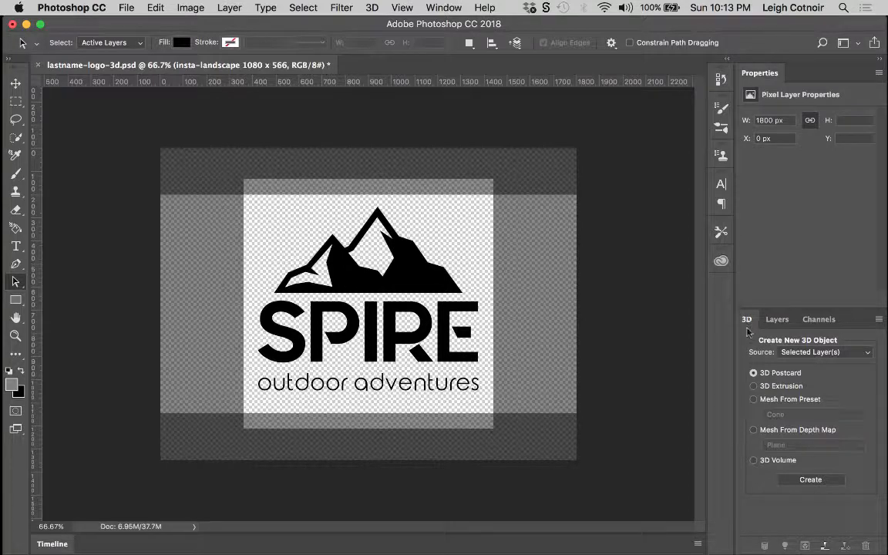
left_click(775, 319)
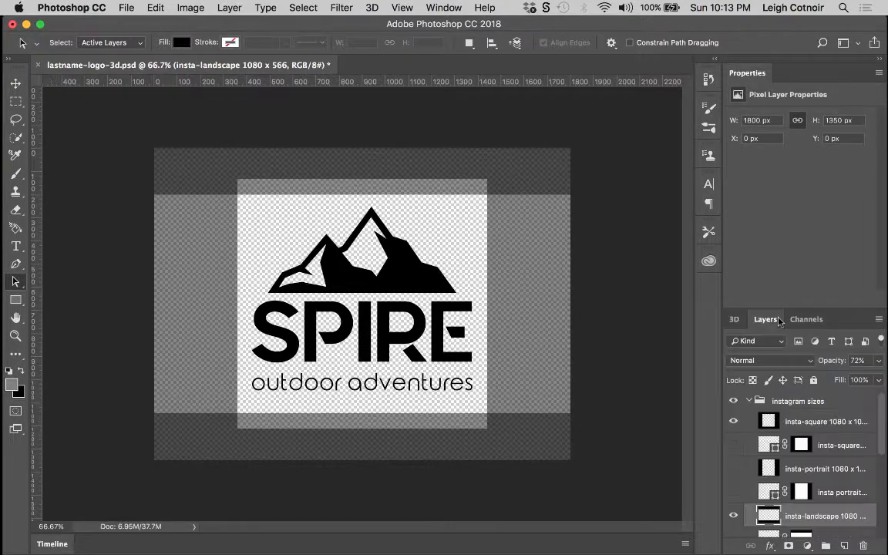
left_click(808, 321)
left_click(735, 320)
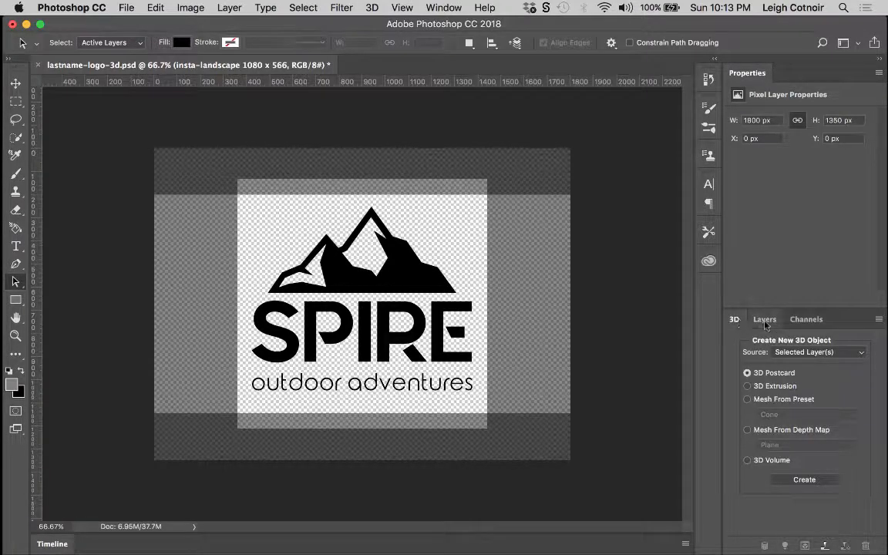
left_click(765, 323)
left_click(734, 321)
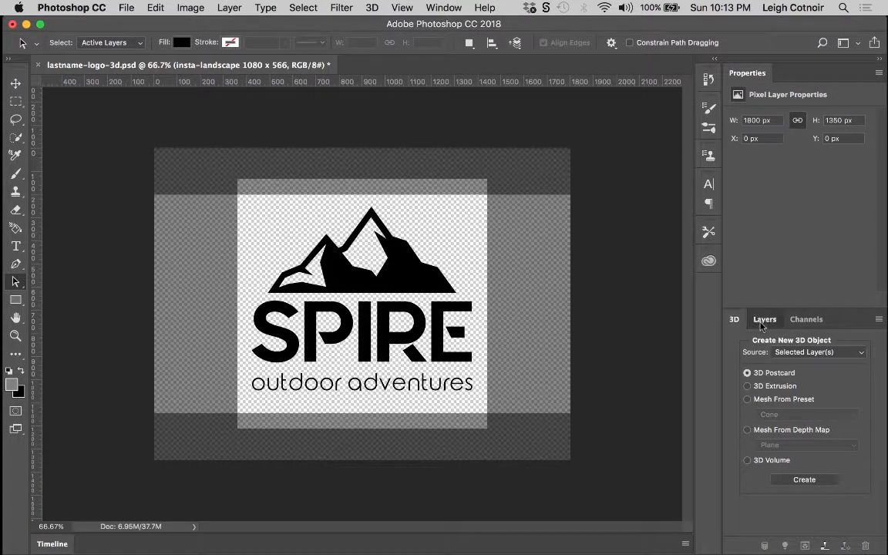
left_click(760, 322)
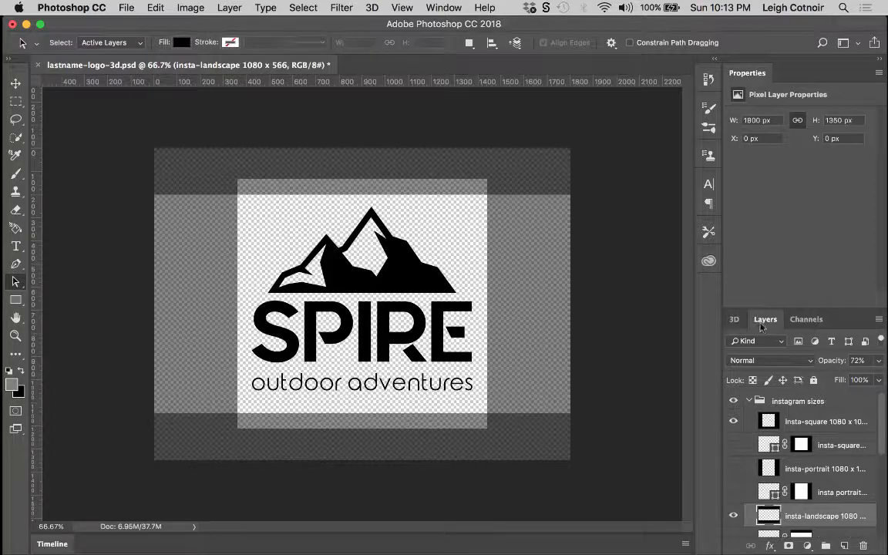
left_click(735, 323)
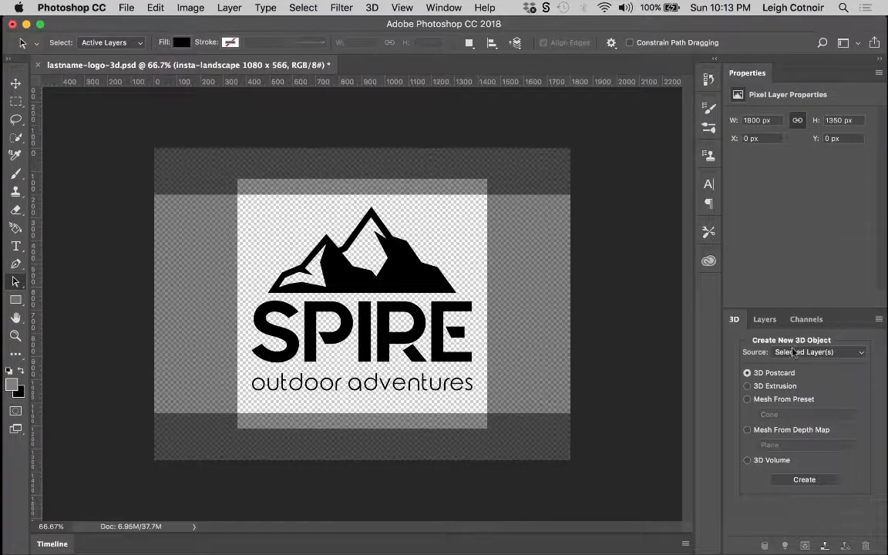
Detach the Layers panel beside the docked 3D panel and lengthen it to fit the whole layer stack.
left_click(766, 320)
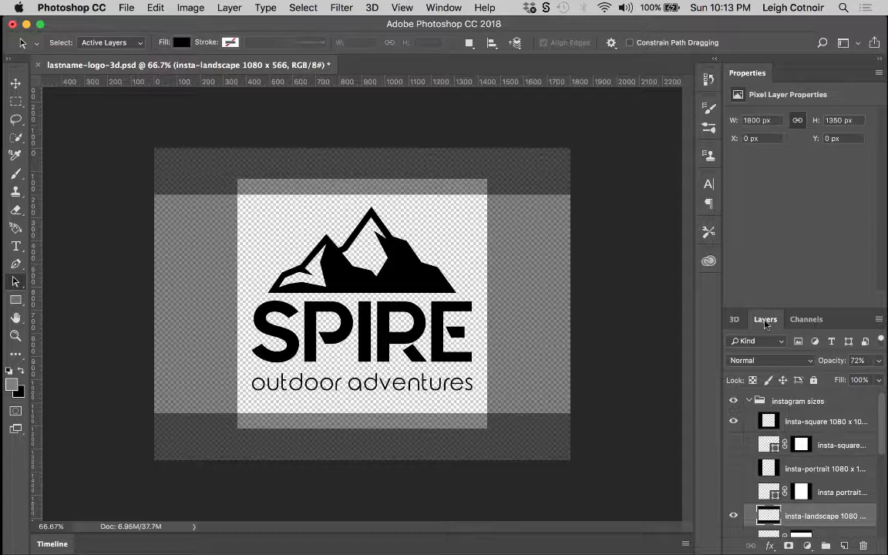
left_click_drag(765, 323, 531, 303)
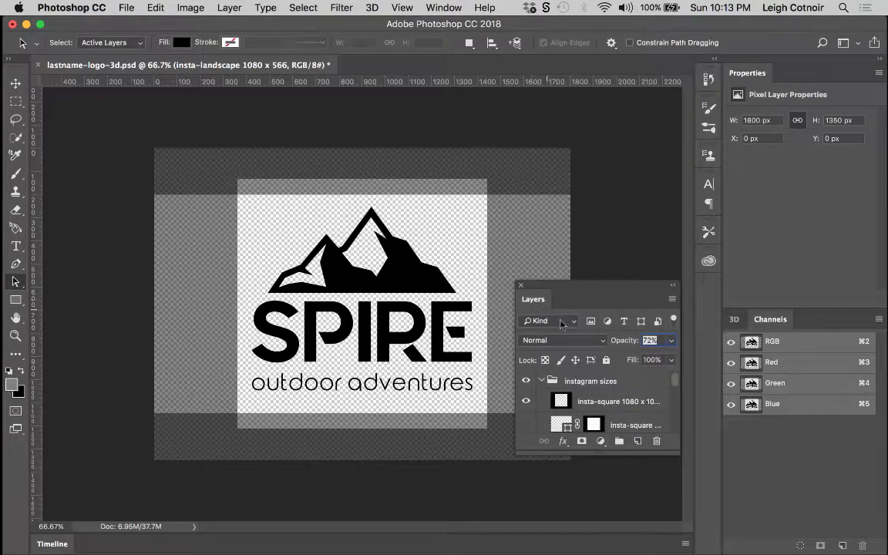
left_click_drag(631, 290, 645, 353)
left_click(734, 321)
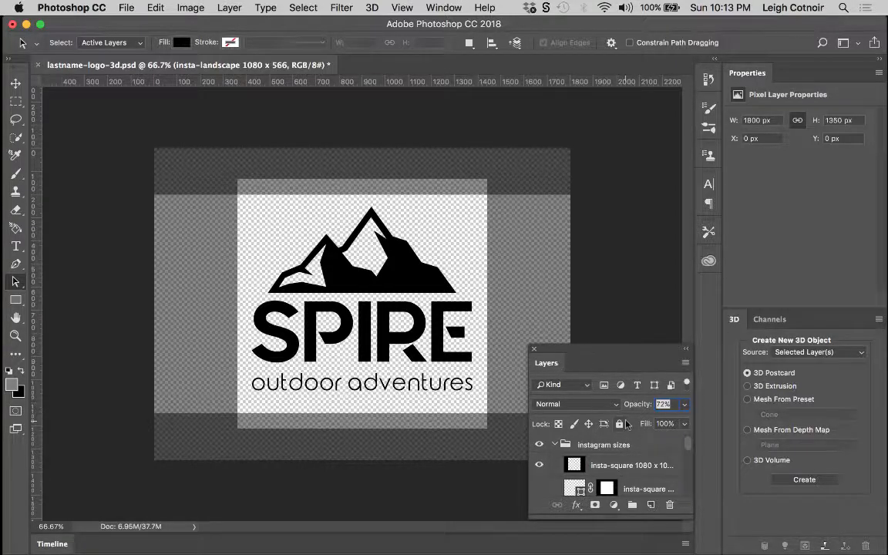
left_click_drag(632, 349, 633, 264)
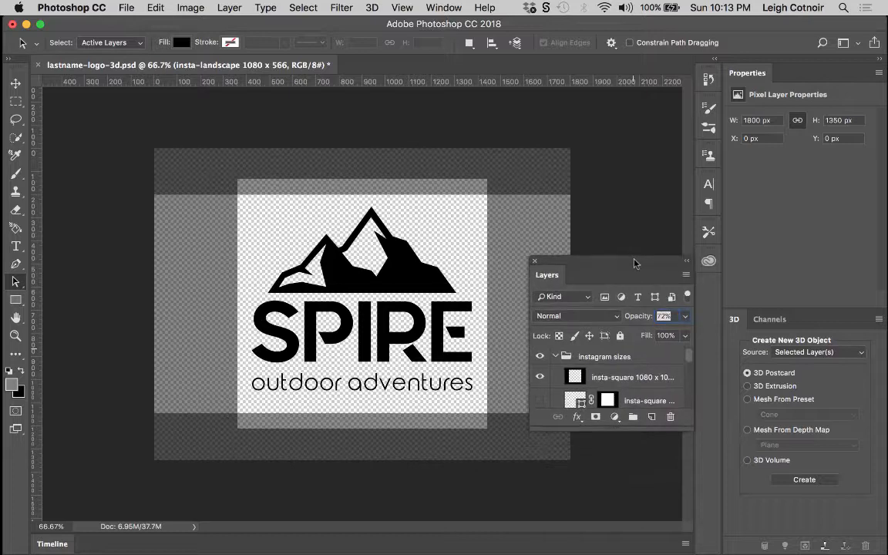
left_click_drag(632, 430, 635, 511)
left_click_drag(628, 264, 625, 83)
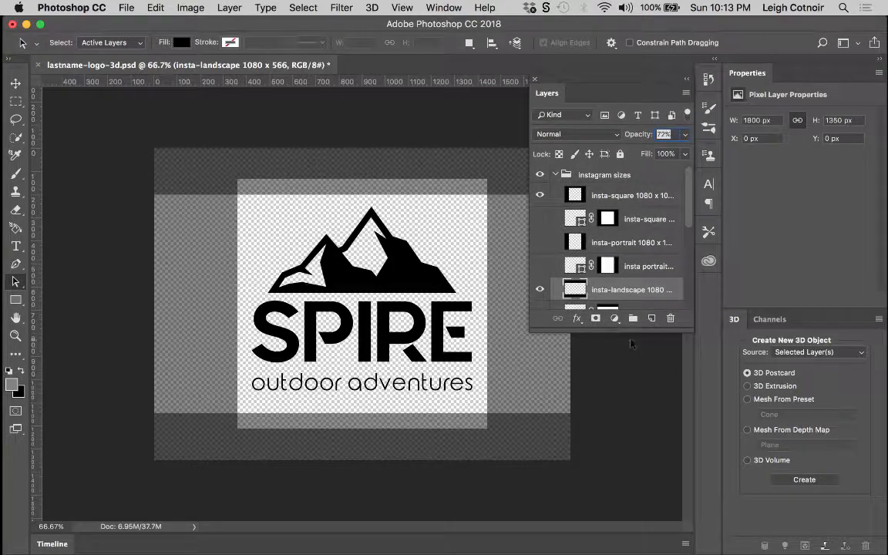
left_click_drag(630, 329, 652, 519)
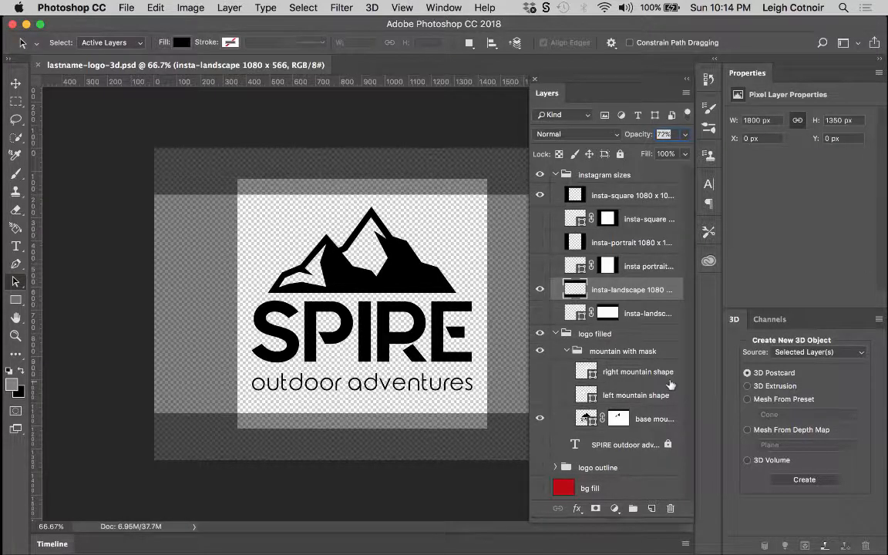
Collapse the instagram sizes group and duplicate the base mountain shape layer in the mountain with mask group.
left_click(554, 174)
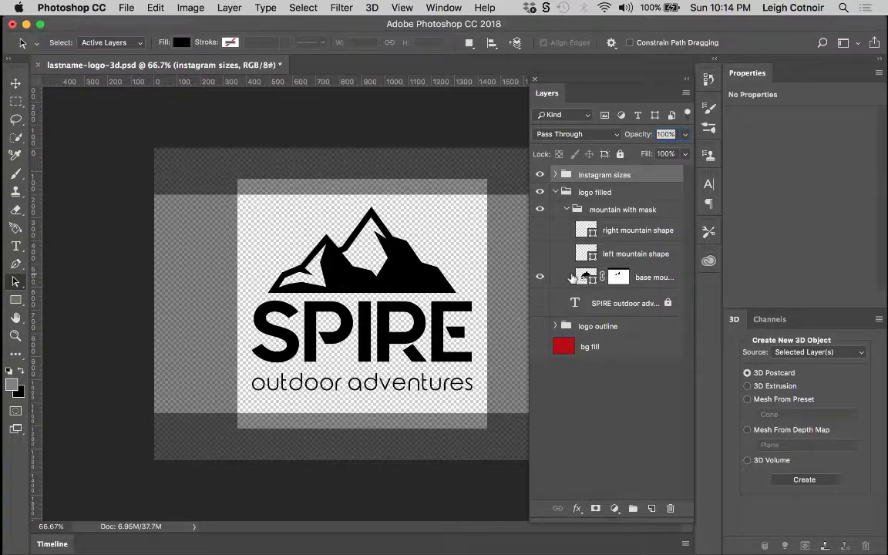
left_click(571, 278)
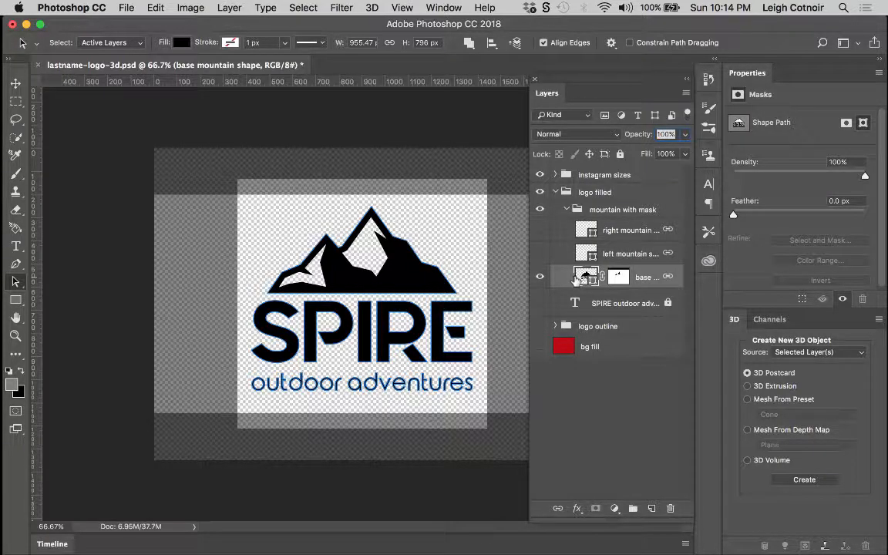
left_click_drag(567, 279, 651, 507)
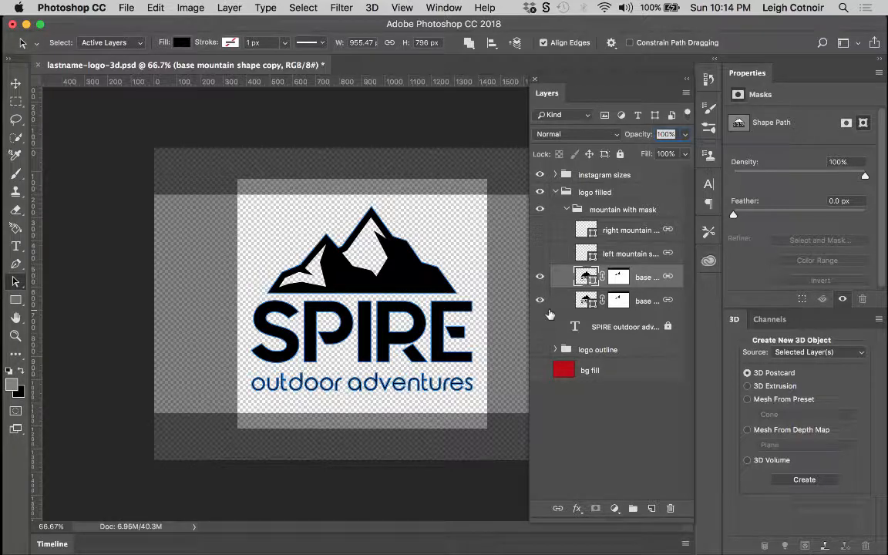
left_click(661, 302)
right_click(667, 301)
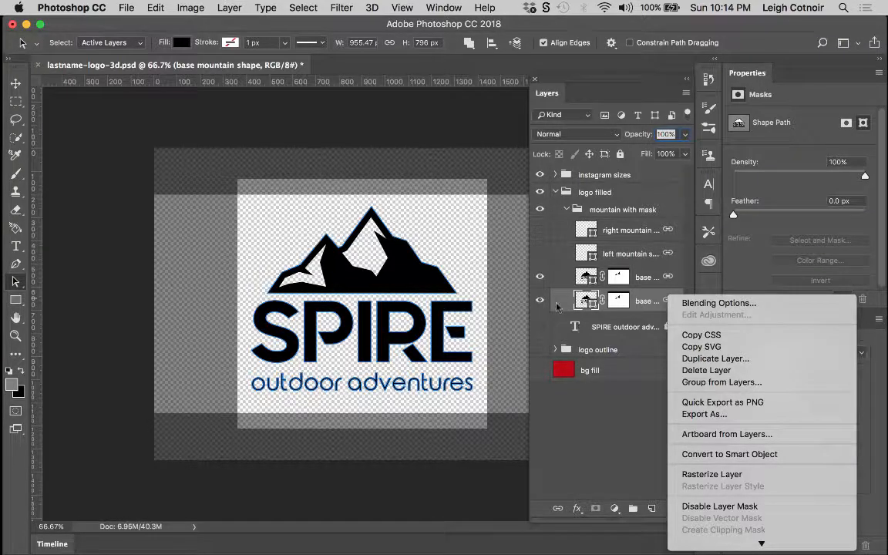
left_click(551, 228)
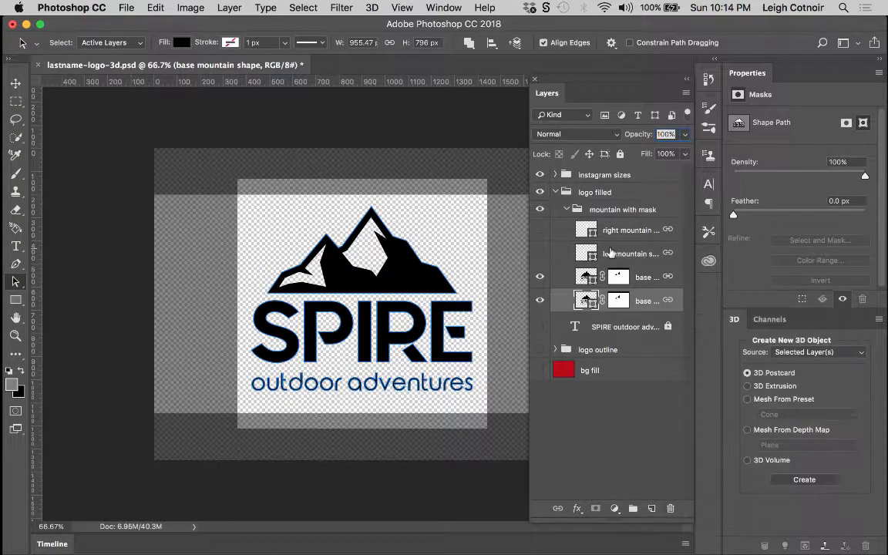
Duplicate the left and right mountain shape layers and place the copies between the two base mountain shape layers.
left_click(612, 254)
left_click(618, 232, "shift")
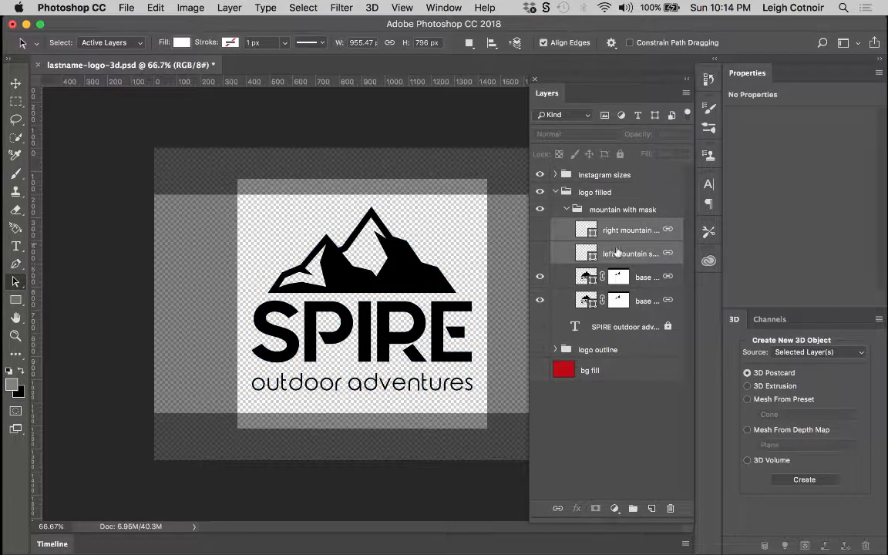
left_click_drag(617, 255, 647, 455)
left_click_drag(649, 504, 650, 509)
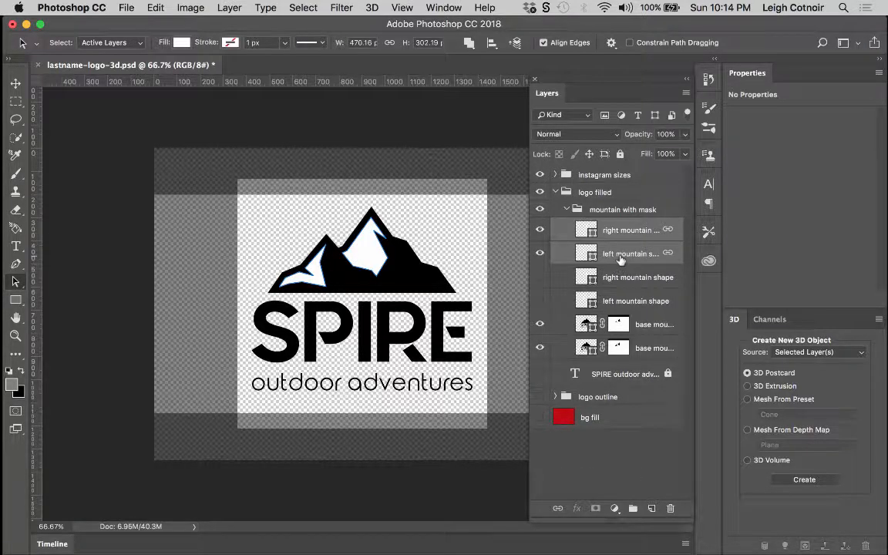
left_click_drag(621, 257, 604, 312)
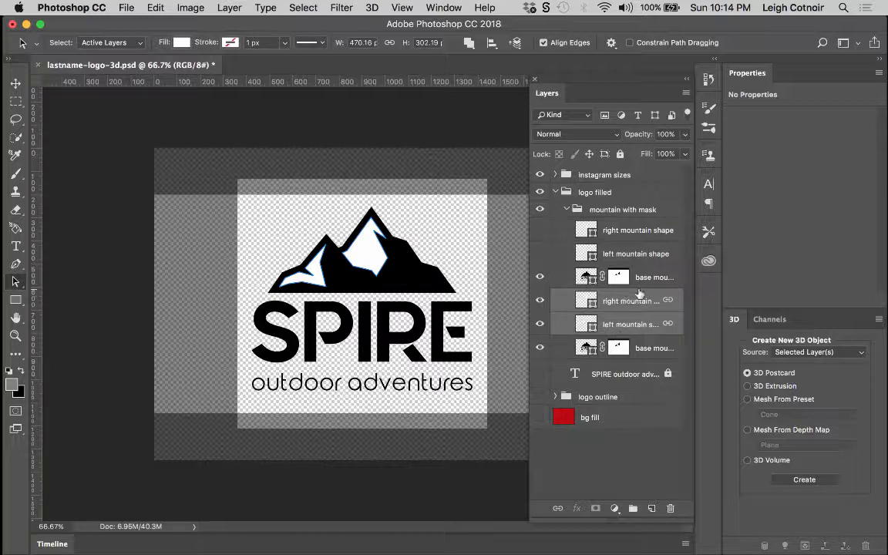
Check which mountain layers are linked and unlink the lower base mountain shape layer from its linked layers.
left_click(638, 231)
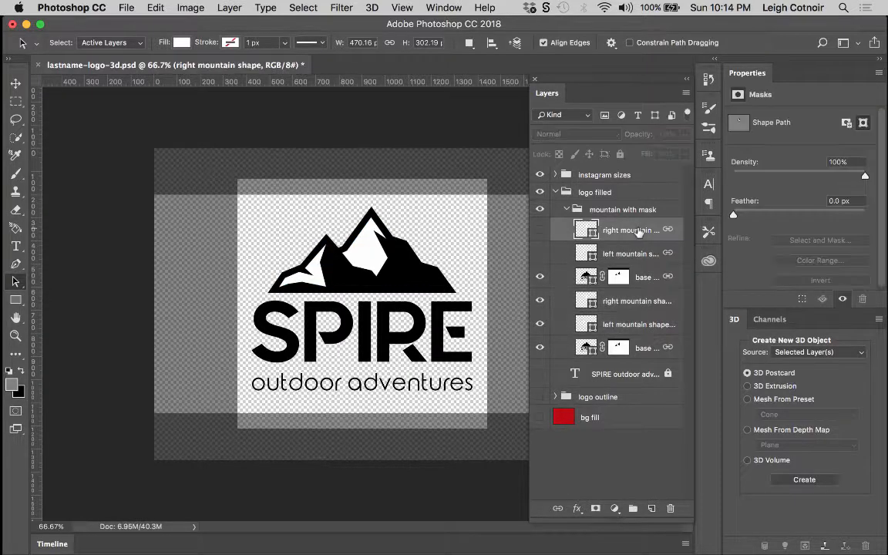
left_click(652, 303)
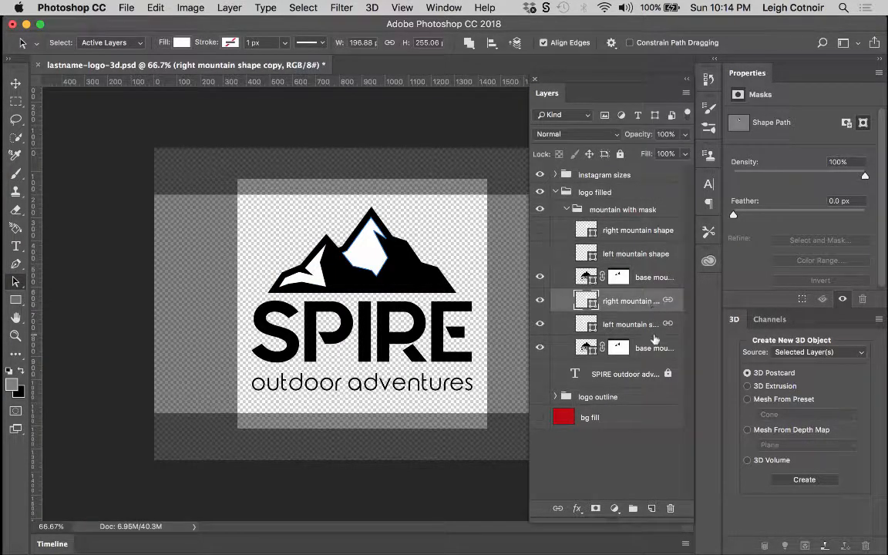
left_click(670, 348)
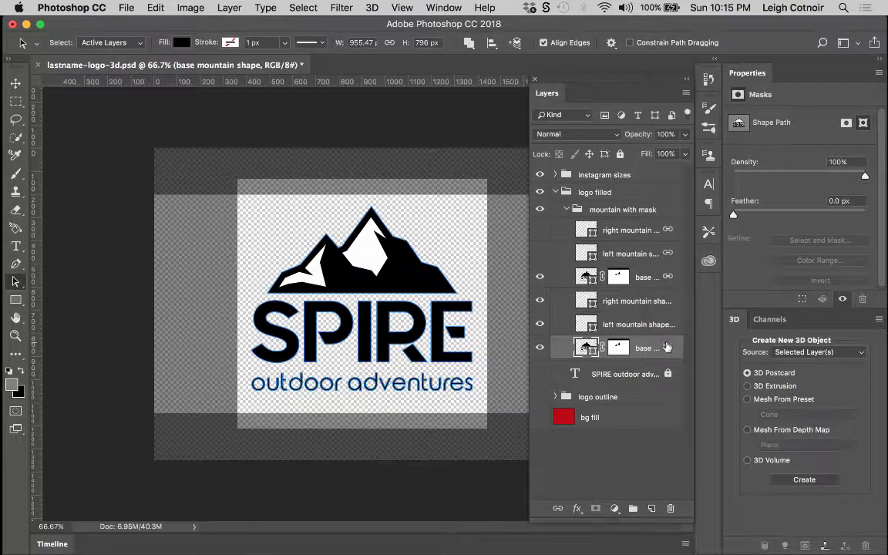
right_click(665, 350)
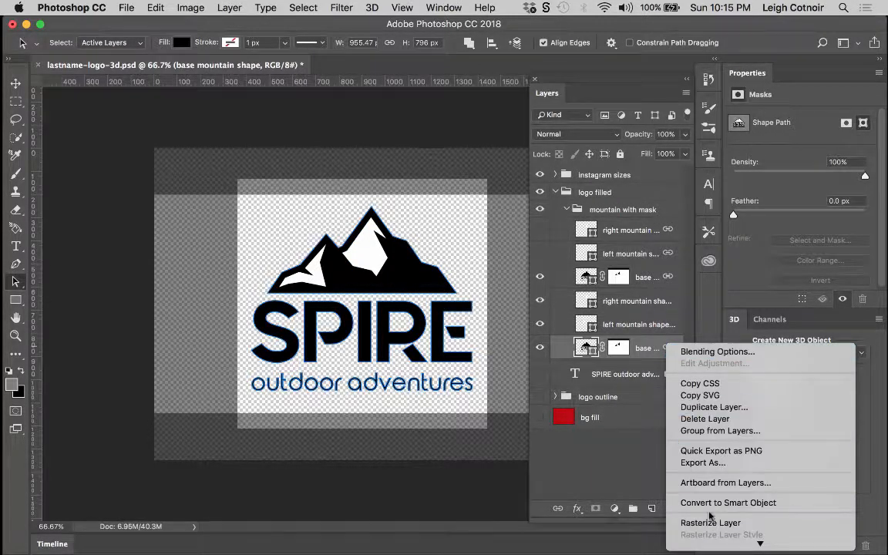
mouse_move(712, 545)
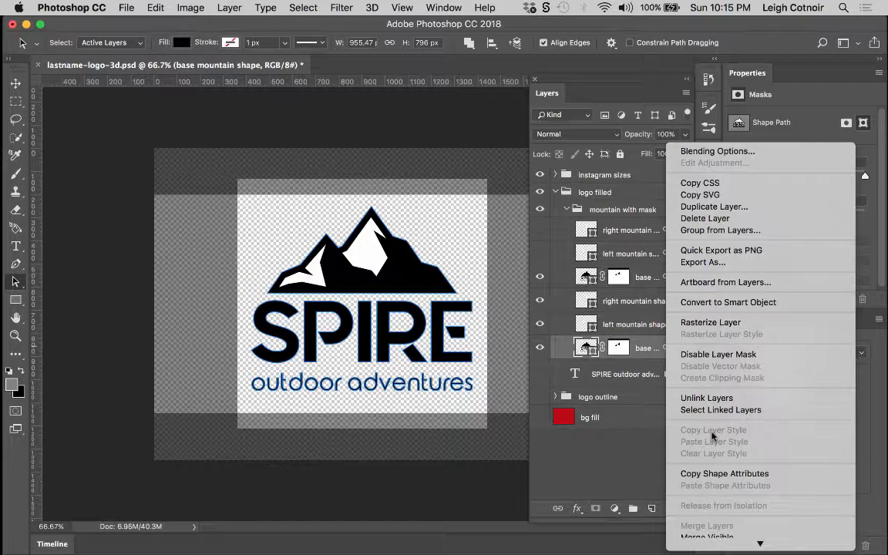
left_click(705, 398)
Link the copied right and left mountain shapes with the base mountain shape layer directly beneath them.
left_click(649, 301)
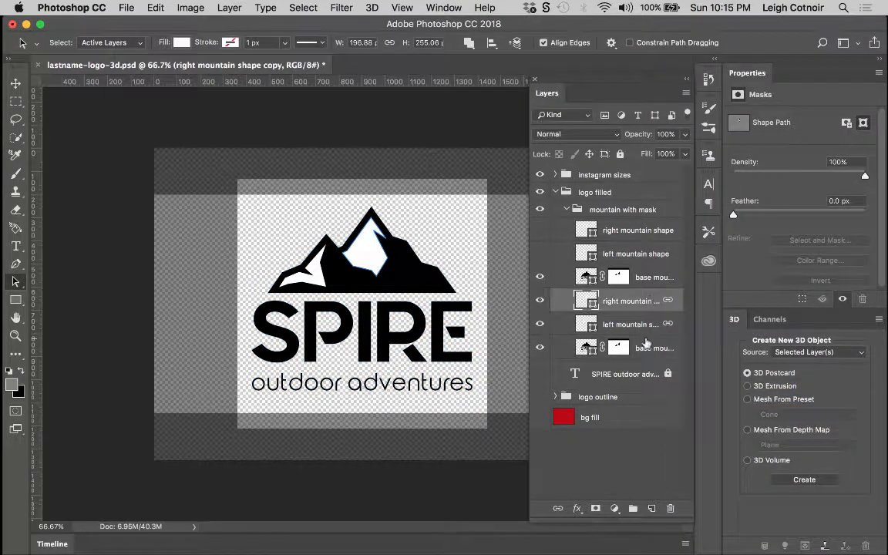
left_click(645, 346, "shift")
right_click(646, 346)
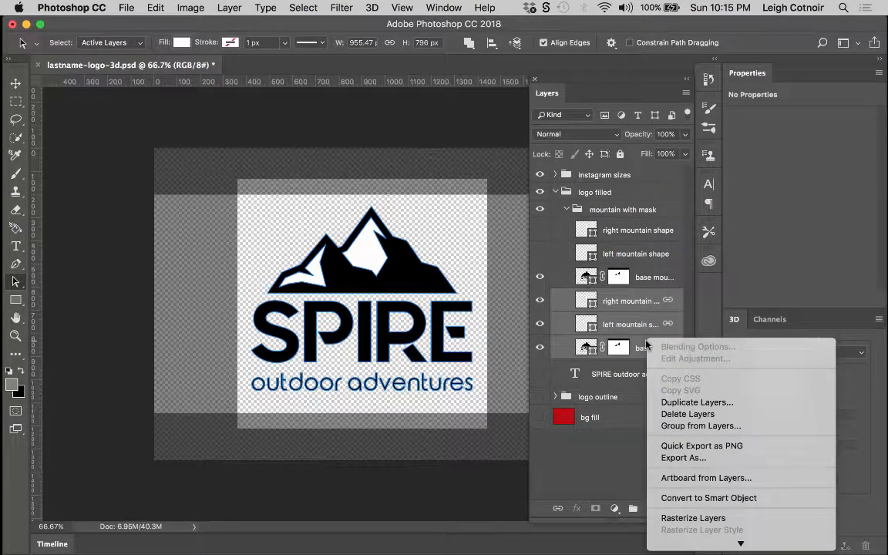
scroll(690, 496, "down", 5)
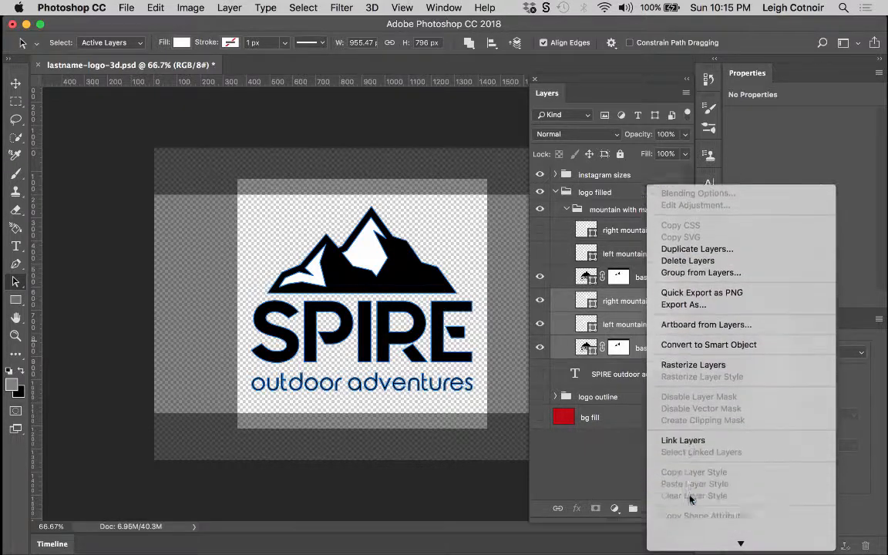
left_click(683, 416)
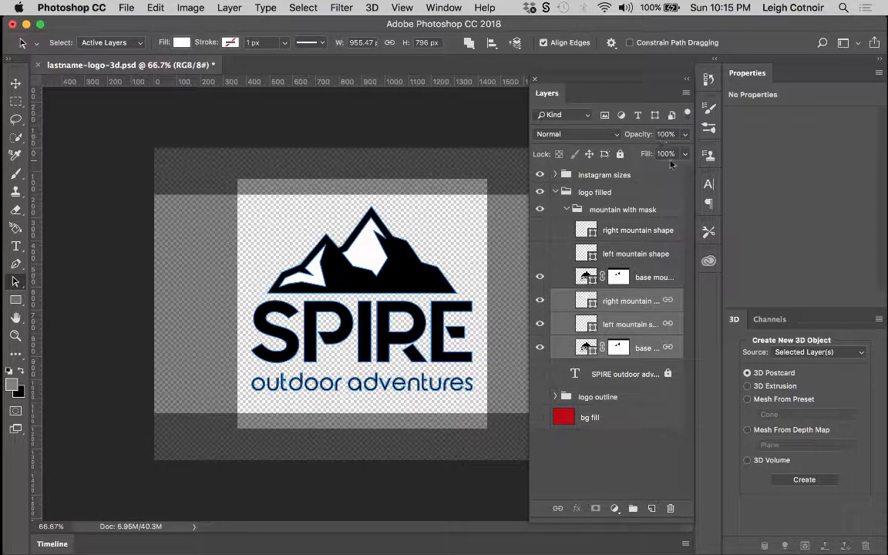
Lock and hide the three newly linked mountain layers.
left_click(620, 153)
left_click_drag(542, 307, 543, 351)
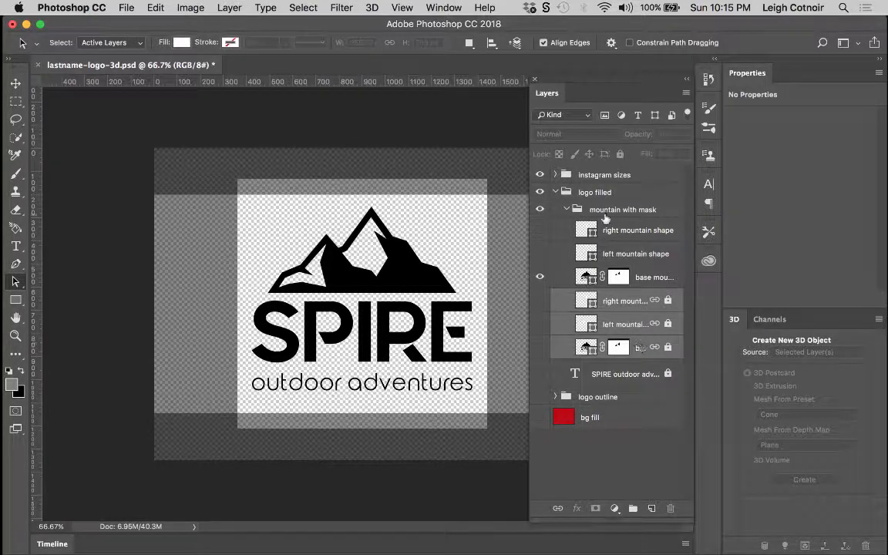
Group the three locked layers as "BACKUP 2D Logo" and save the document.
left_click_drag(639, 351, 633, 508)
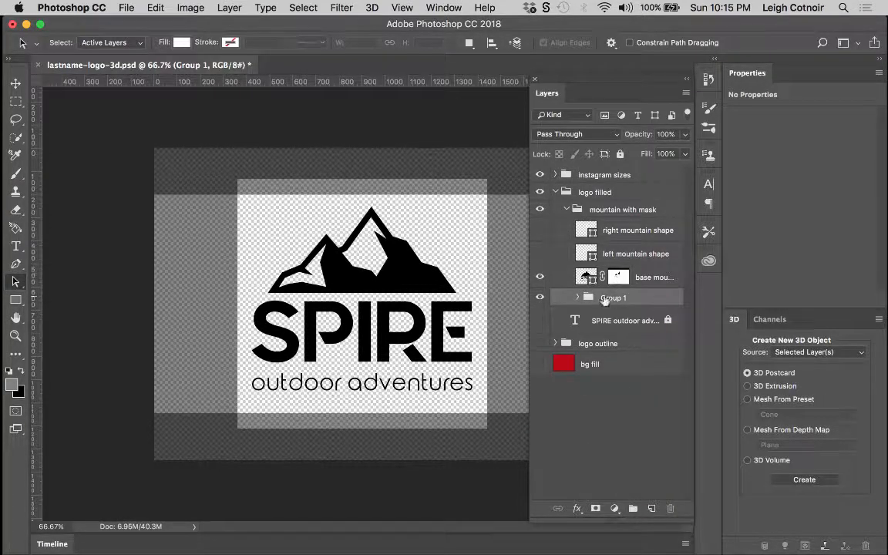
double_click(612, 296)
type("BACKUP 2D Logo")
key("shift+End")
key("Delete")
left_click(586, 472)
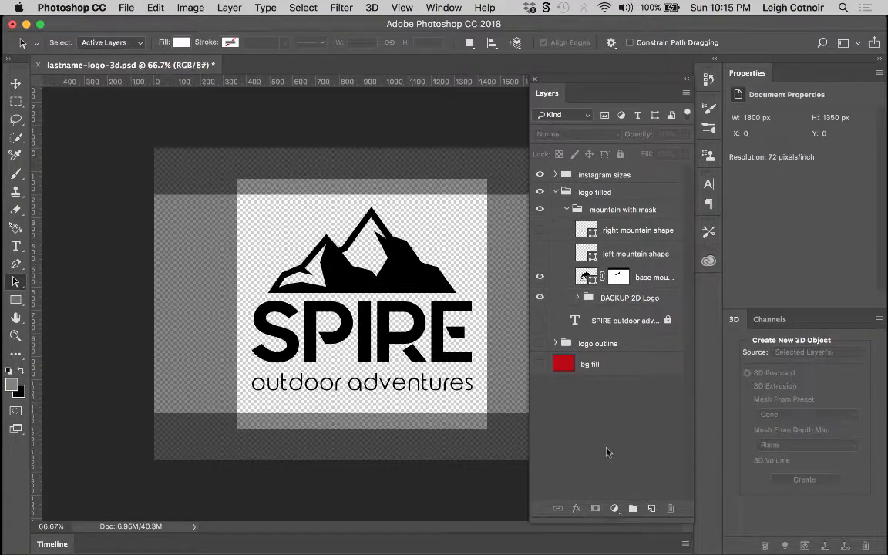
key("super+s")
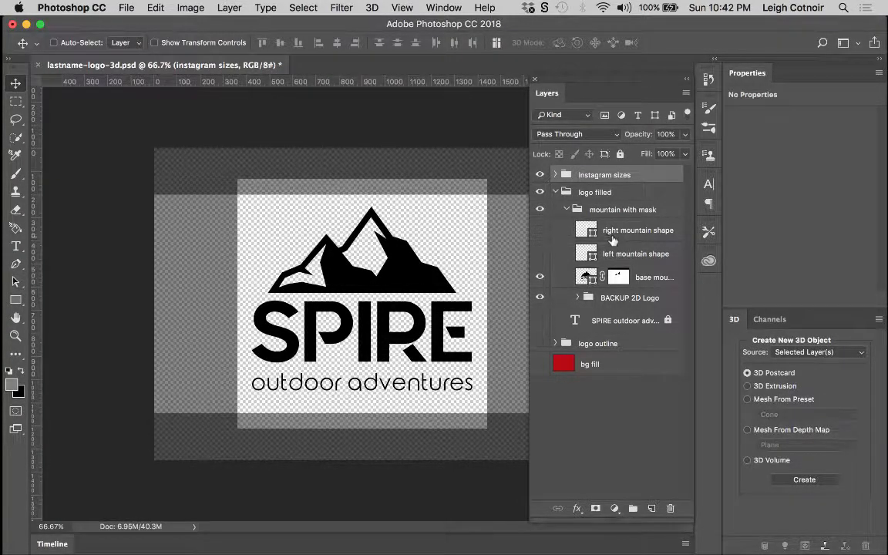
left_click(550, 220)
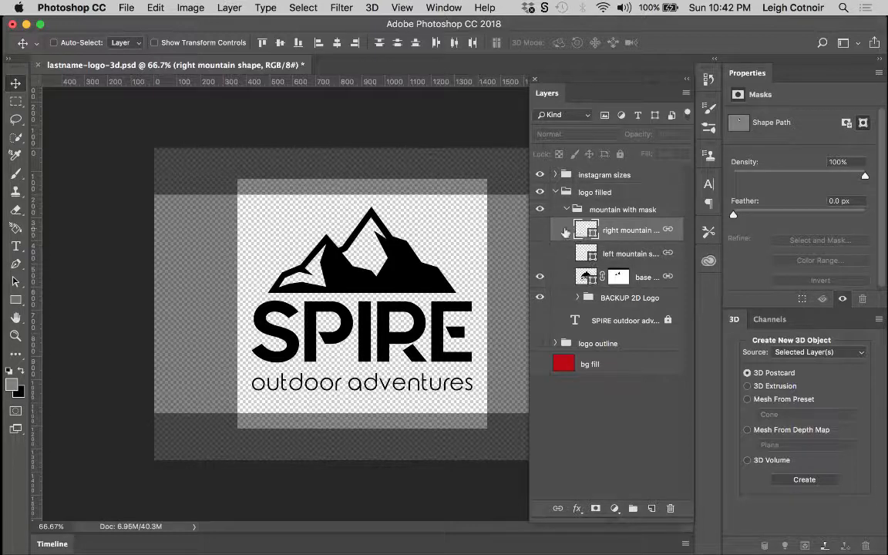
left_click(540, 231)
left_click(542, 231)
Create a 3D extrusion from the visible base mountain shape copy above the BACKUP 2D Logo group.
left_click(642, 279)
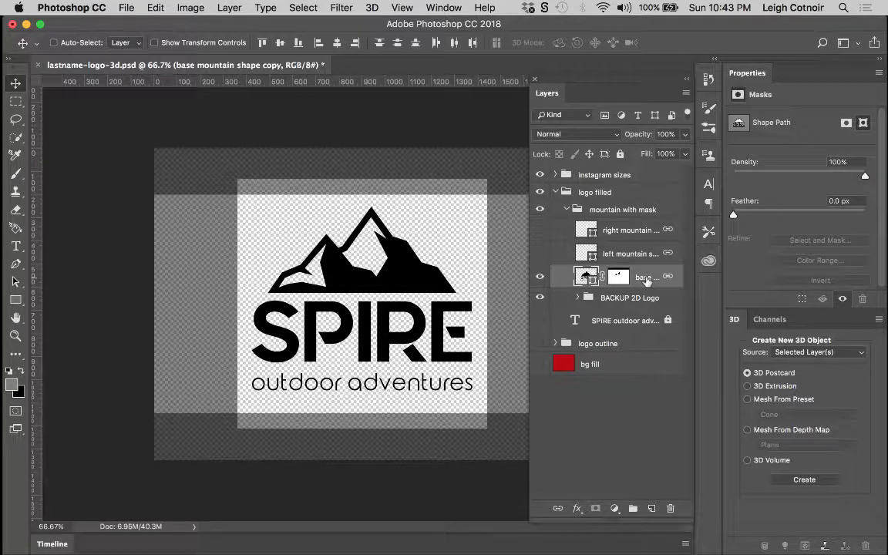
right_click(649, 281)
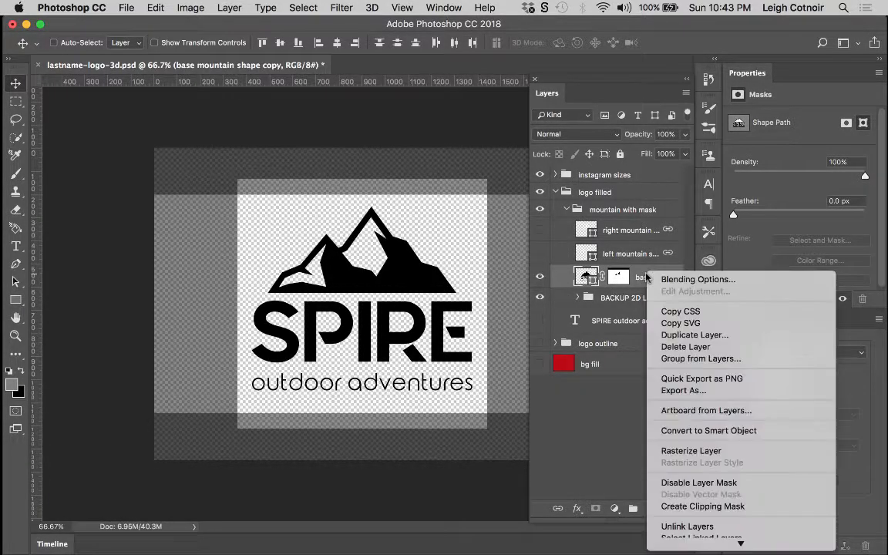
mouse_move(693, 553)
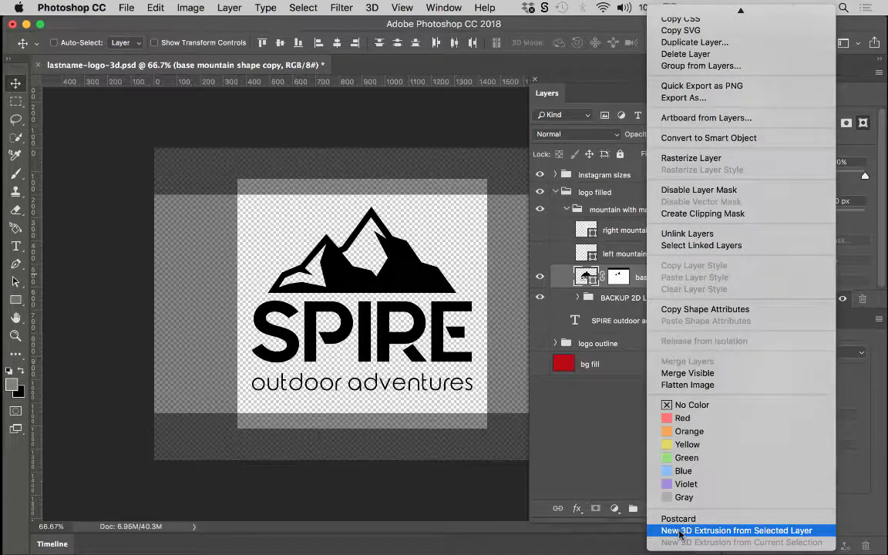
left_click(574, 465)
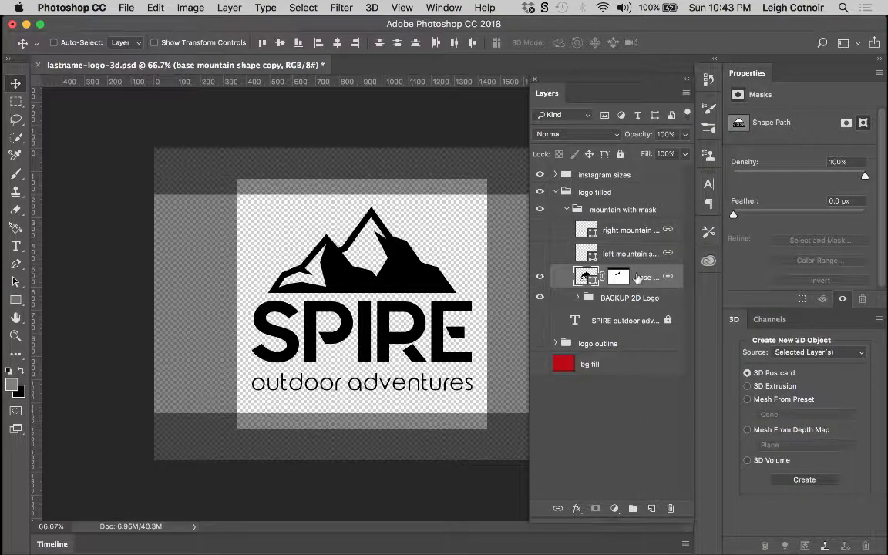
left_click(755, 386)
left_click(803, 479)
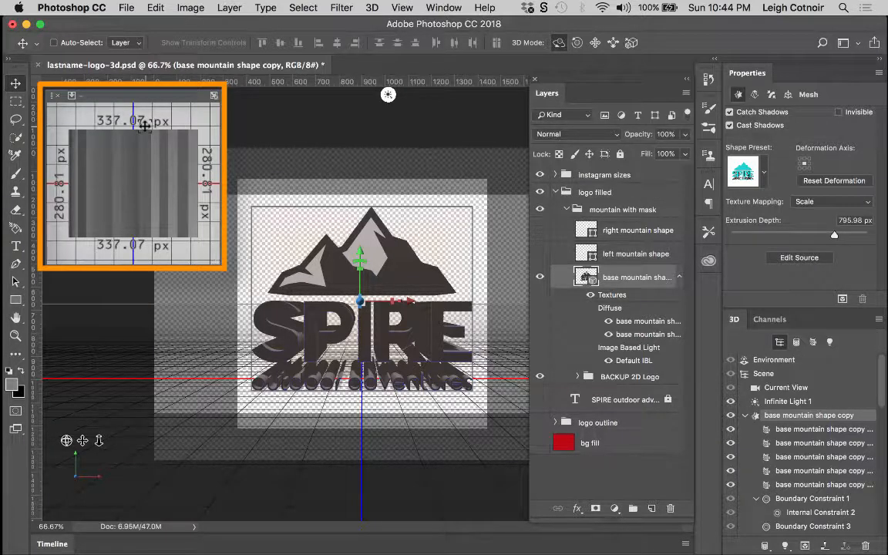
Examine the extruded logo in the secondary view from the Left and Front cameras, ending on the Top camera.
left_click(75, 97)
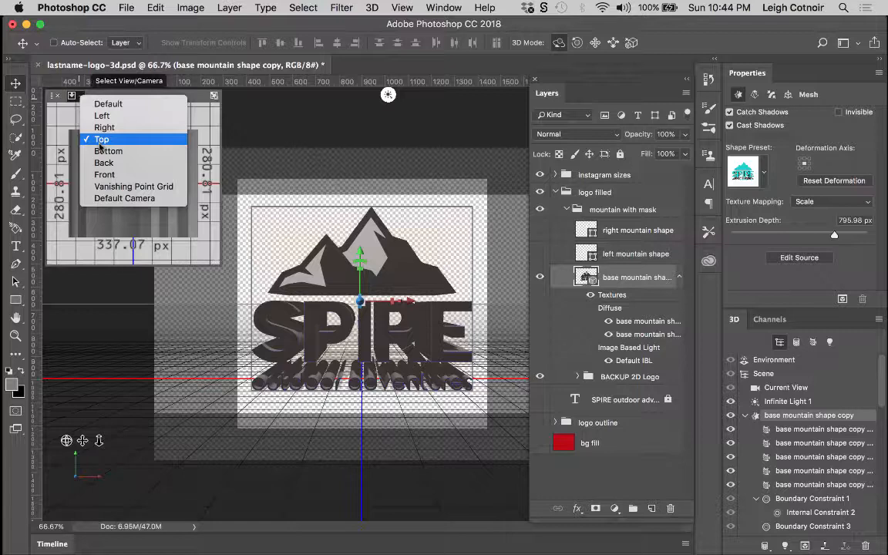
left_click(108, 115)
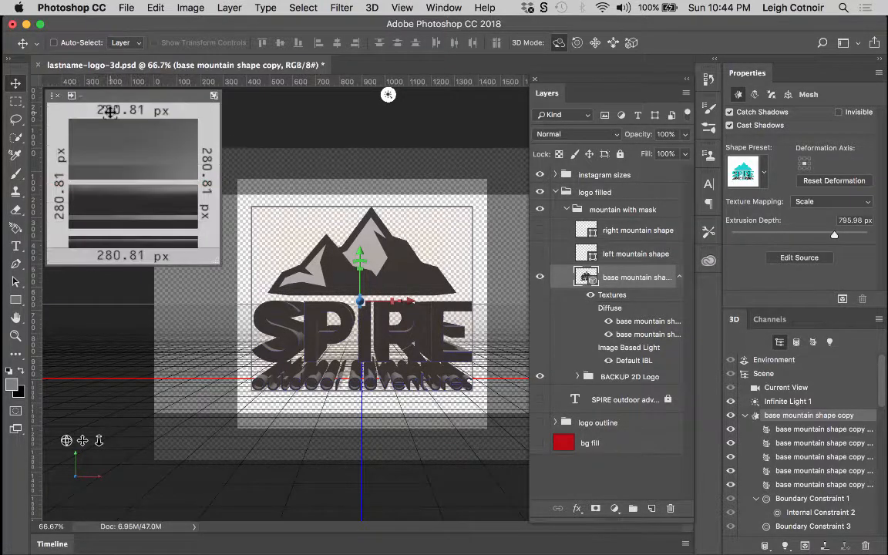
left_click(77, 96)
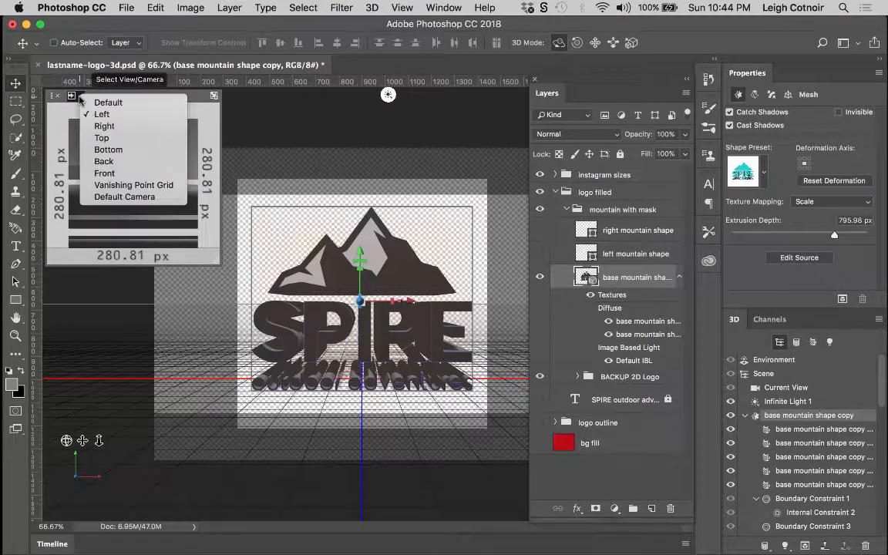
left_click(106, 172)
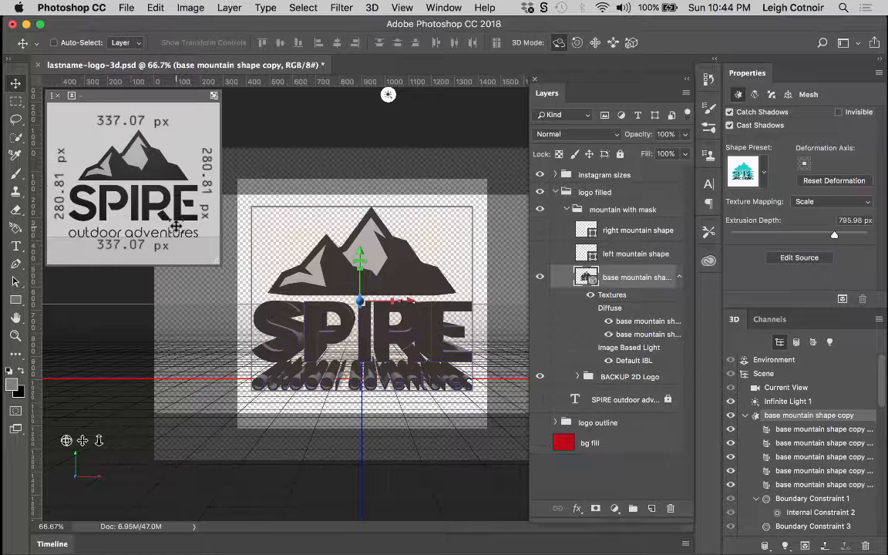
left_click(71, 96)
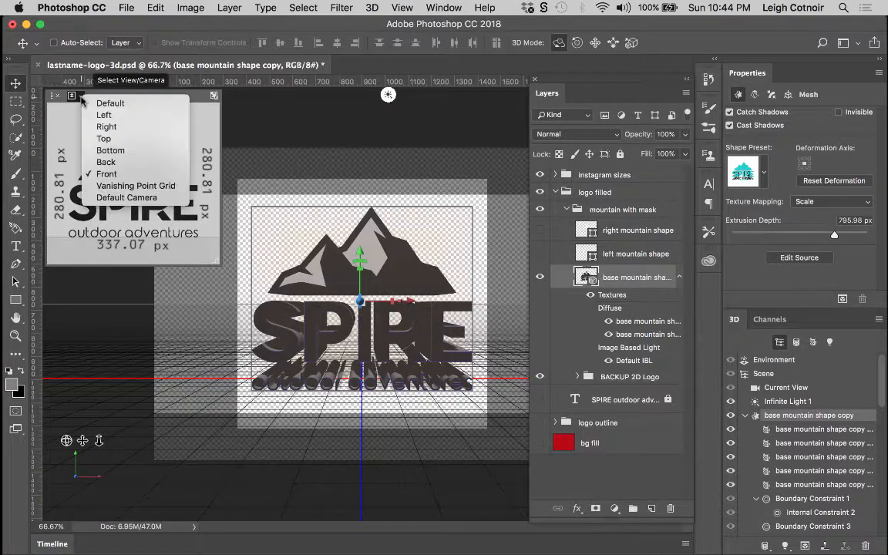
left_click(95, 143)
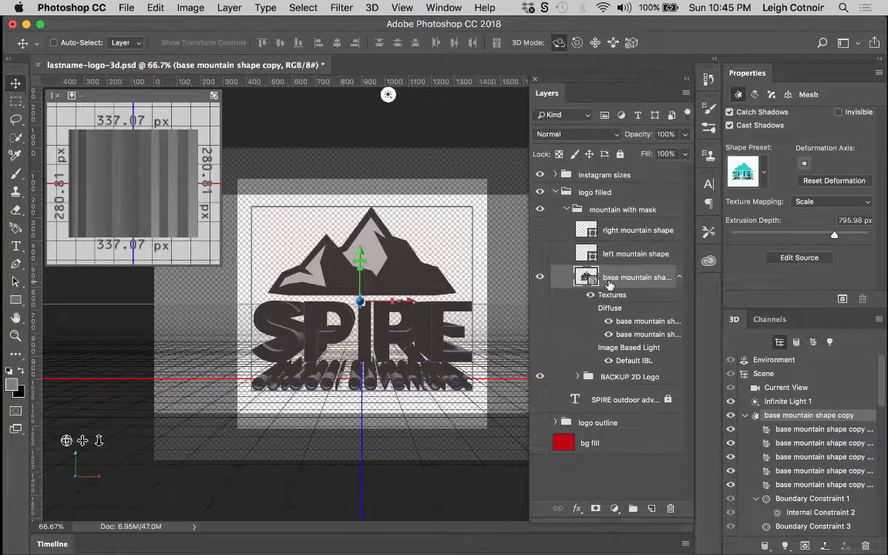
Compare the 3D interface with 2D layers selected and with the Rectangular Marquee tool active, ending with the Move tool on the 3D layer.
left_click(618, 381)
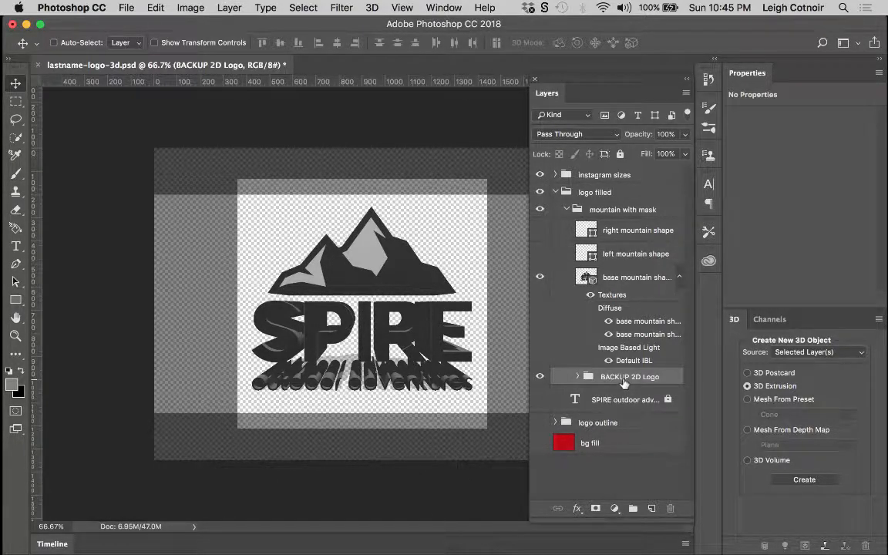
left_click(605, 279)
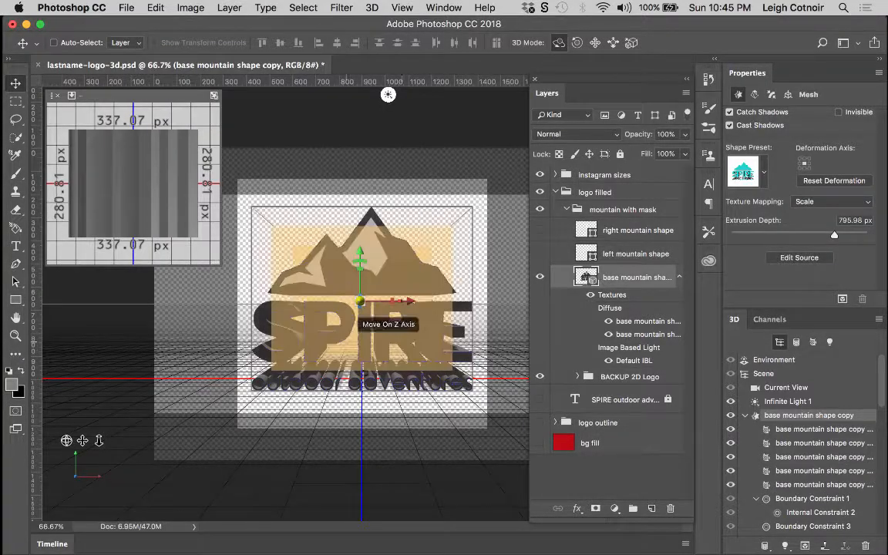
left_click(15, 100)
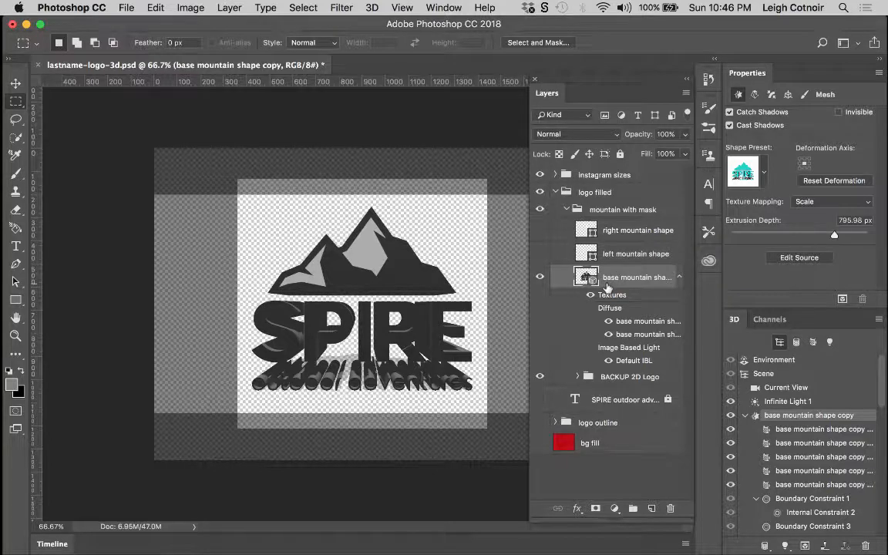
left_click(16, 84)
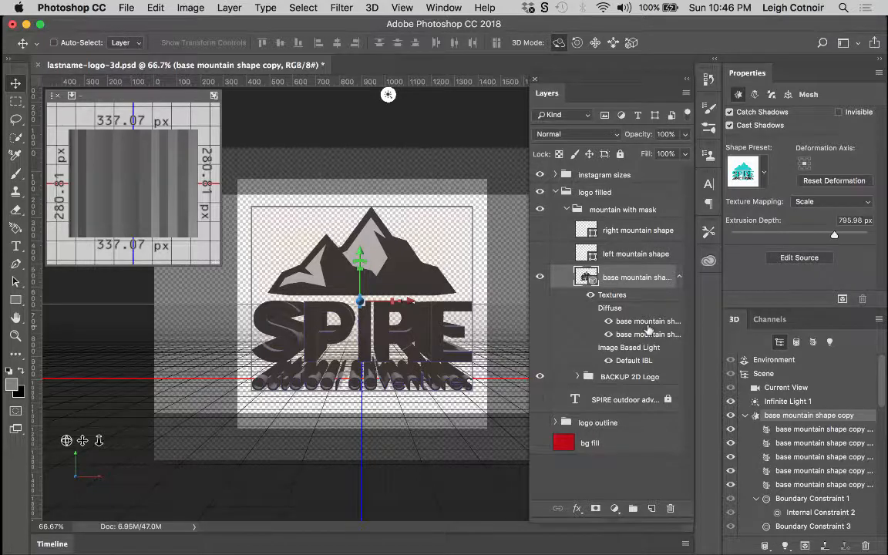
left_click(620, 254)
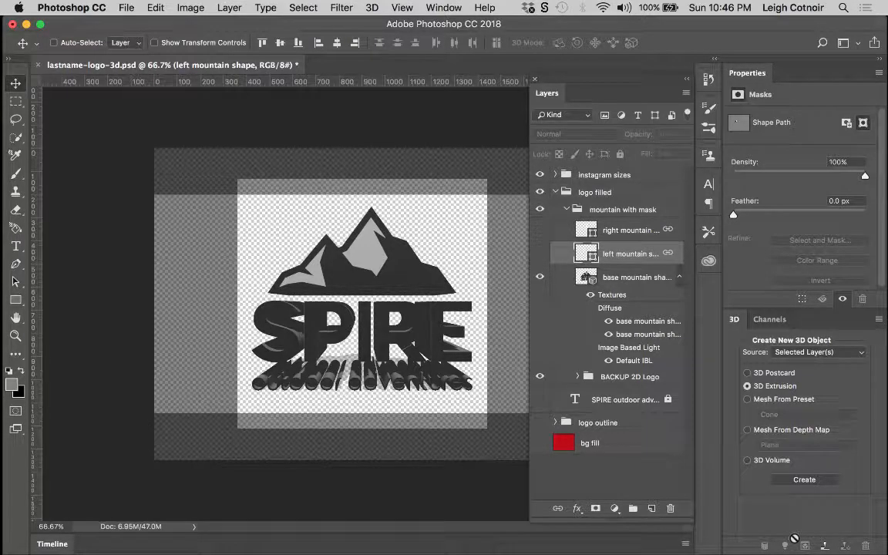
left_click(619, 275)
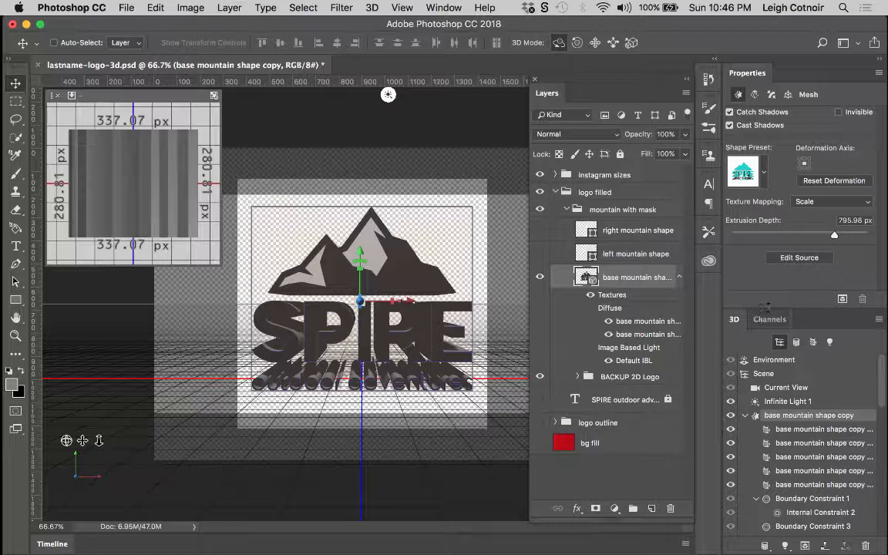
Heighten the 3D panel to list more scene entries, inspect Boundary Constraint 1, and reselect the 3D layer after viewing the text layer.
left_click_drag(757, 311, 768, 288)
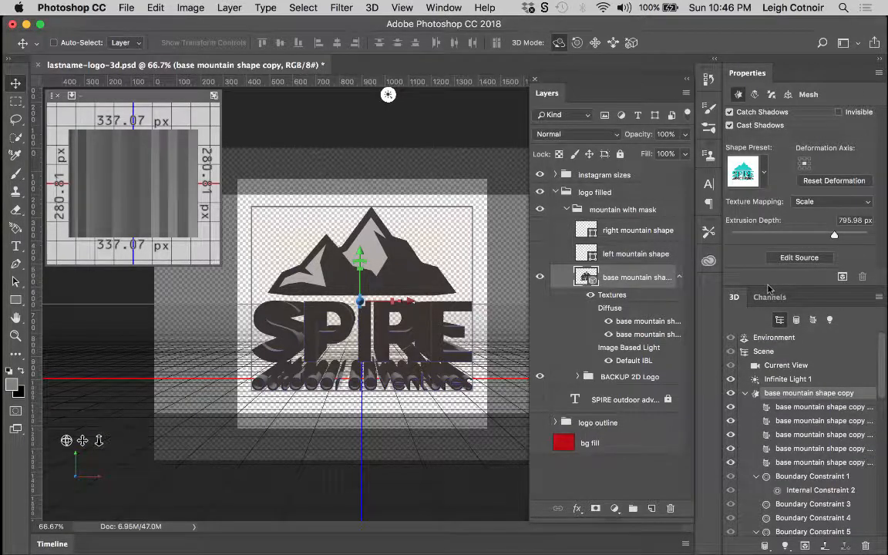
left_click(758, 476)
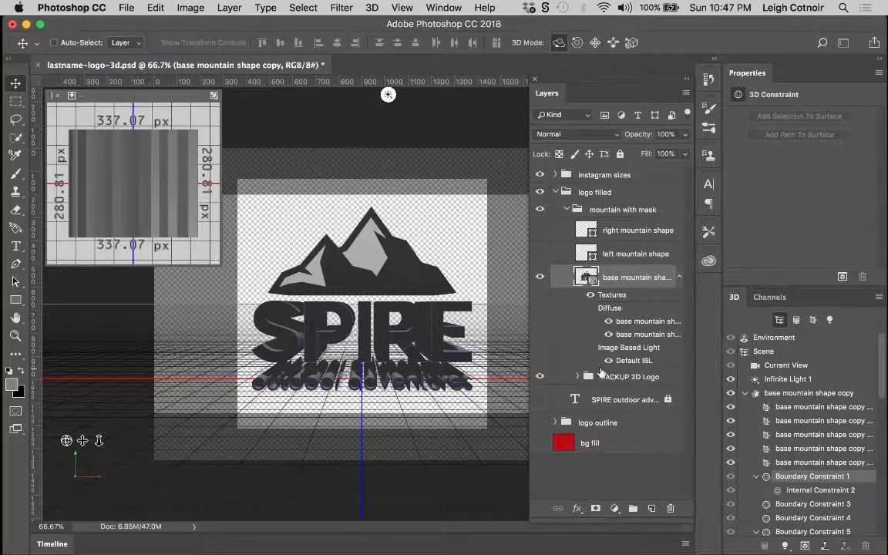
left_click(598, 401)
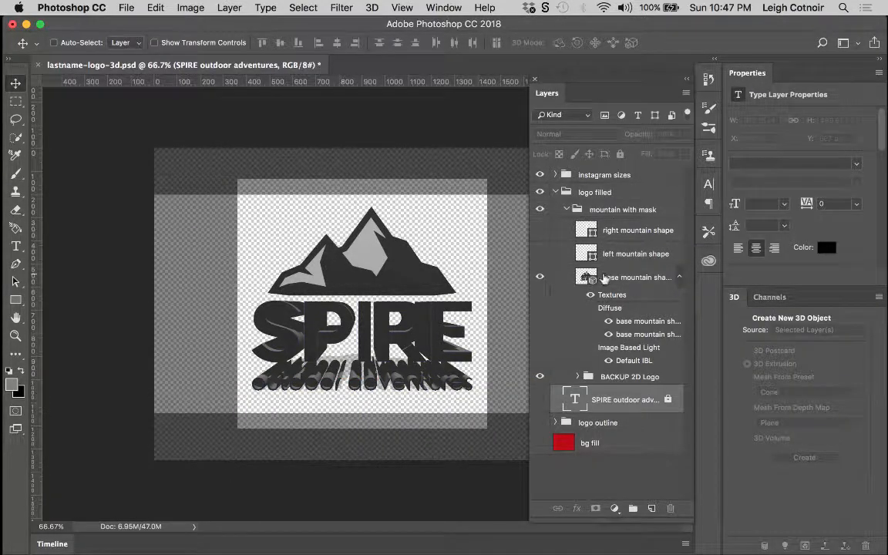
left_click(605, 278)
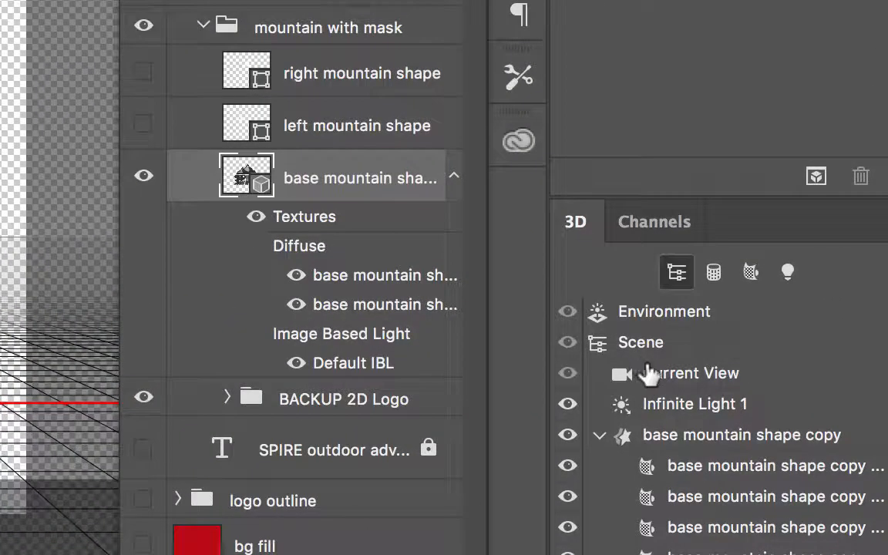
Select Current View in the 3D scene and orbit the camera around the extruded logo to try several angles.
left_click(678, 378)
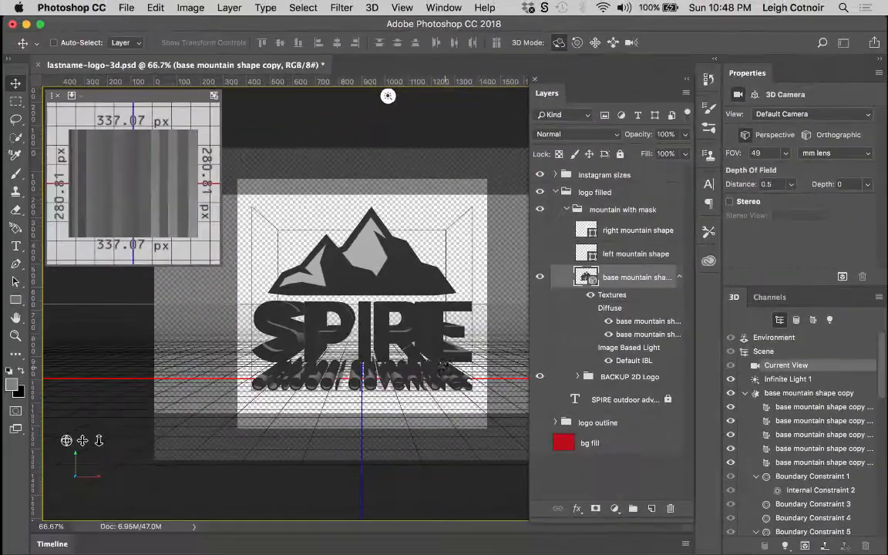
left_click_drag(387, 96, 290, 96)
left_click_drag(447, 303, 441, 346)
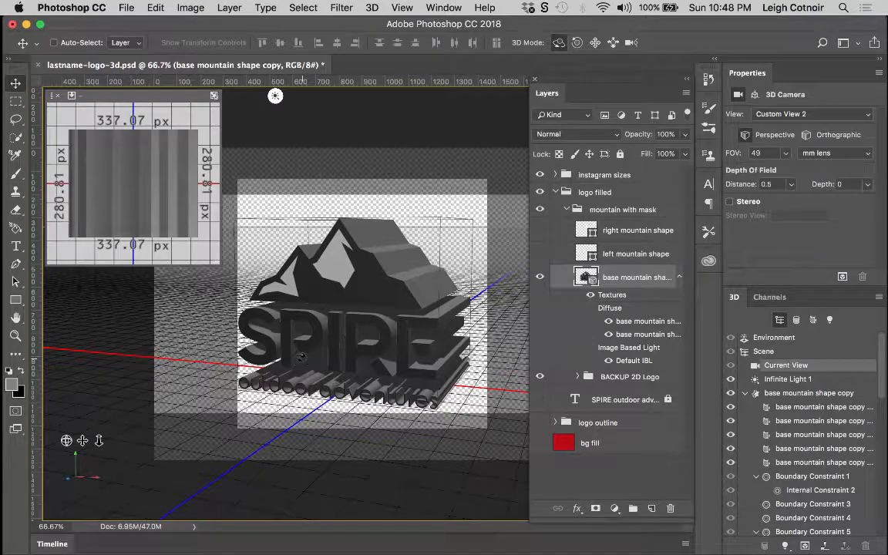
left_click_drag(283, 336, 348, 349)
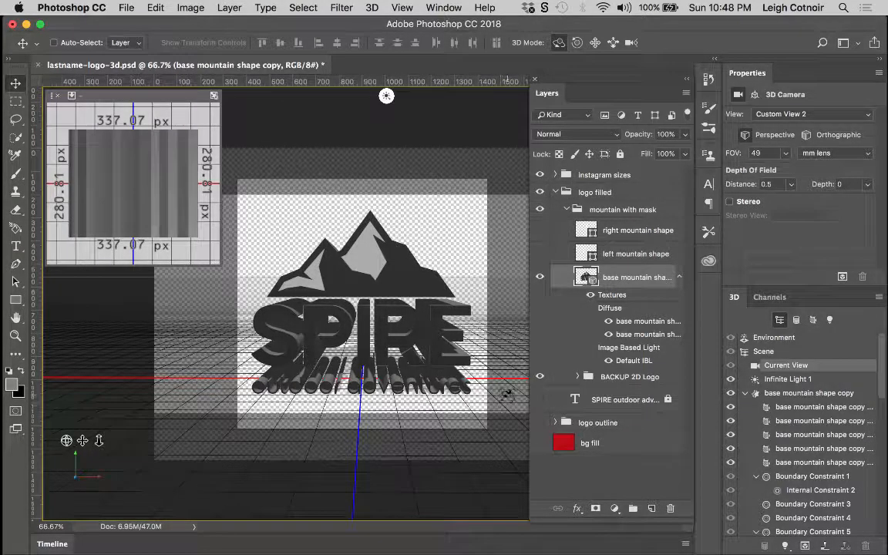
left_click_drag(506, 393, 479, 376)
left_click_drag(435, 341, 402, 351)
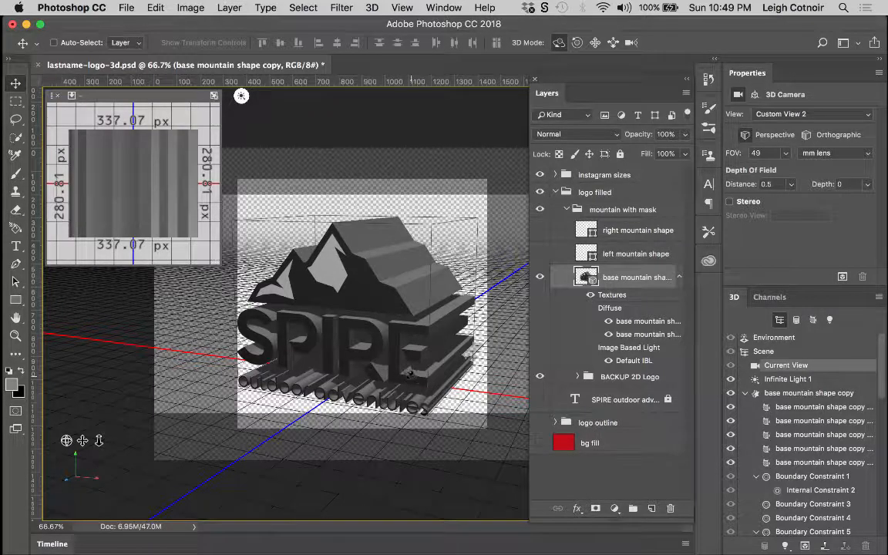
mouse_move(400, 374)
left_mouse_down()
mouse_move(437, 365)
mouse_move(419, 354)
mouse_move(412, 377)
left_mouse_up()
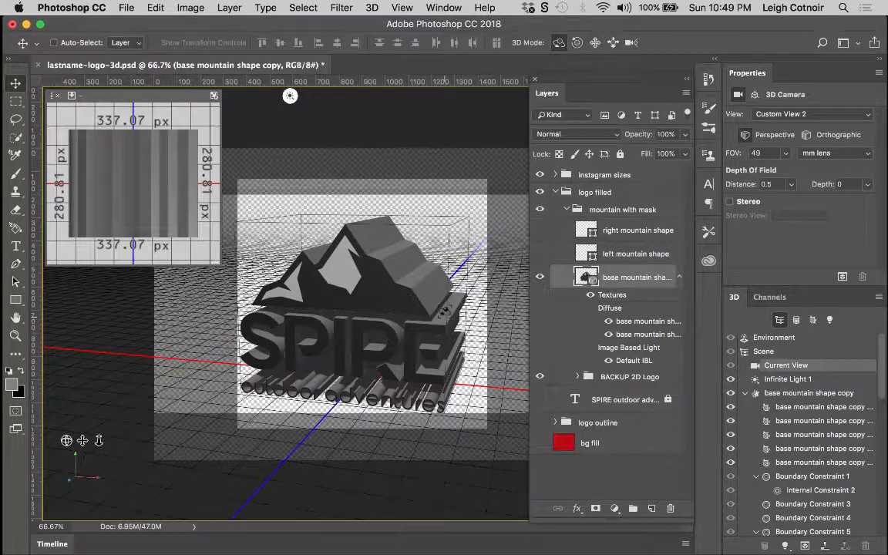
Try rolling the 3D camera slightly around the logo and undo the roll.
left_click(576, 44)
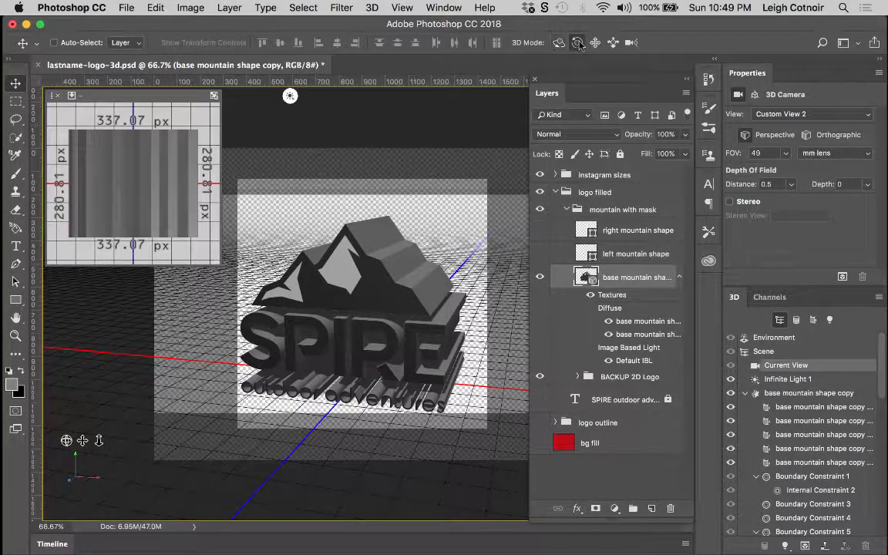
left_click_drag(289, 93, 307, 95)
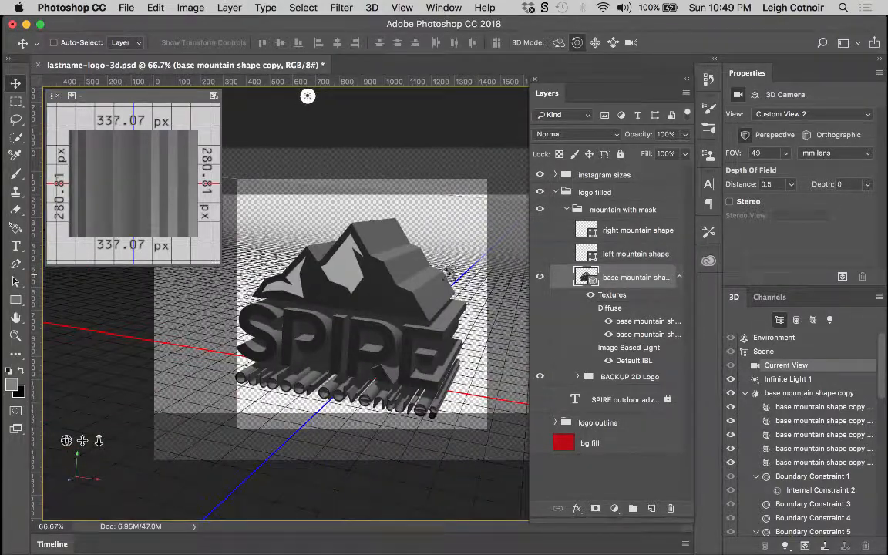
key("super+z")
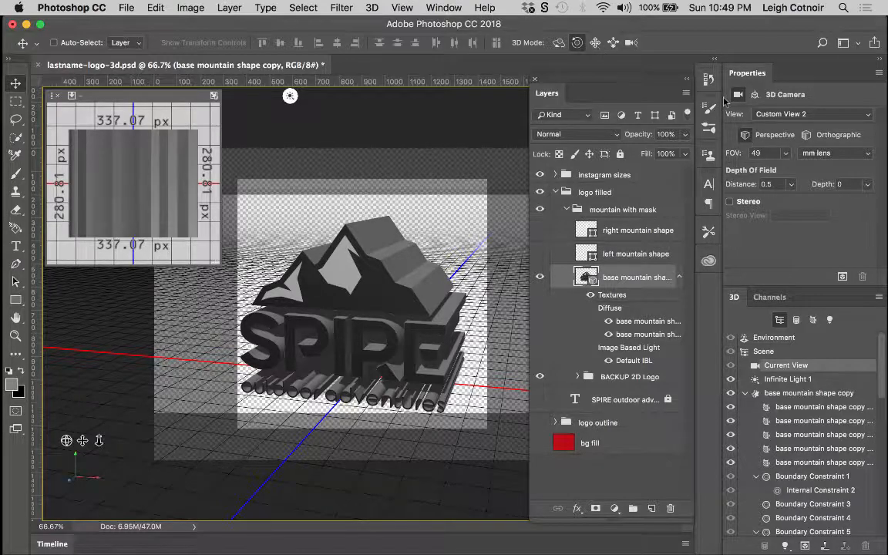
Show the document history and pan the 3D camera across the extruded logo in two moves.
left_click(707, 79)
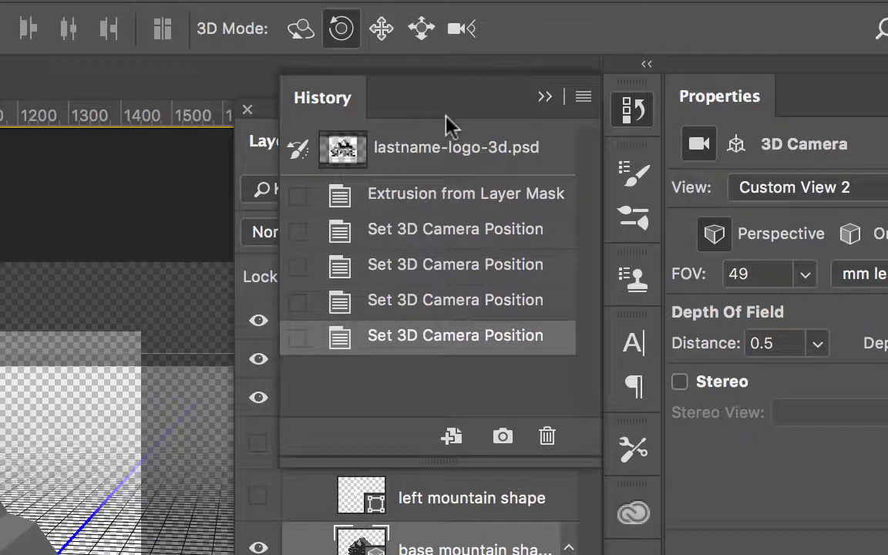
left_click(382, 31)
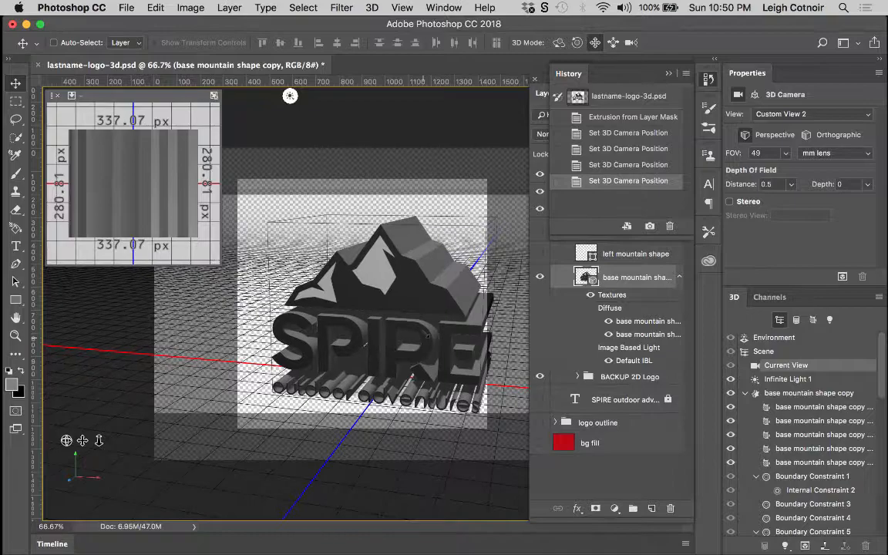
left_click_drag(427, 336, 401, 340)
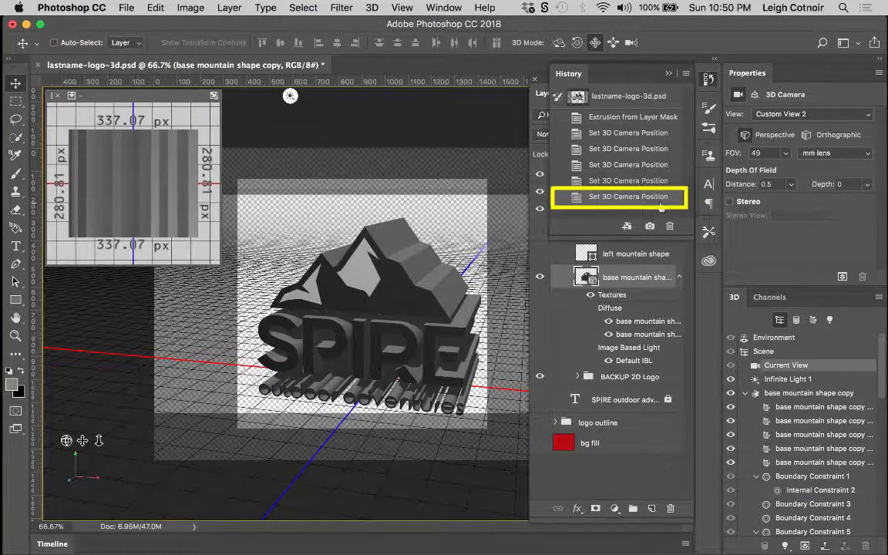
mouse_move(386, 337)
left_mouse_down()
mouse_move(371, 321)
mouse_move(378, 325)
left_mouse_up()
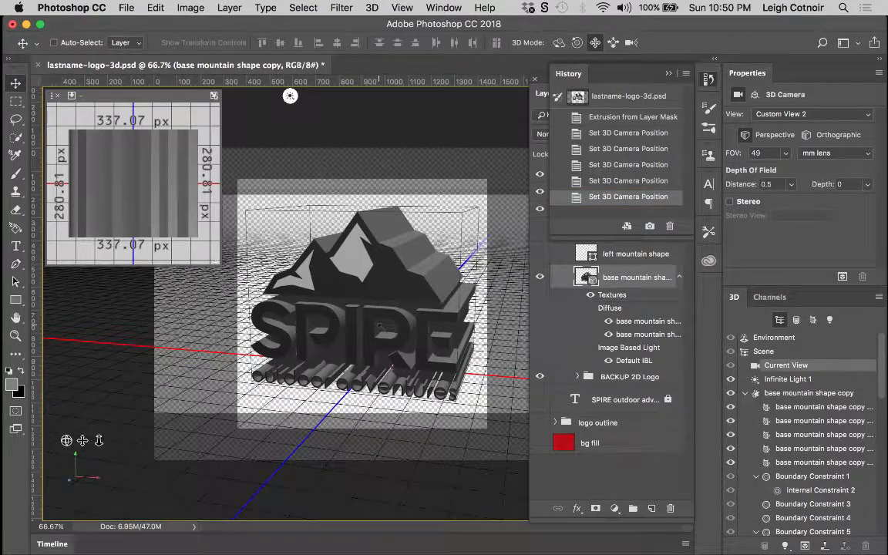
Revert to the Extrusion from Layer Mask history state and zoom the 3D camera to a 47 mm lens field of view.
left_click(634, 129)
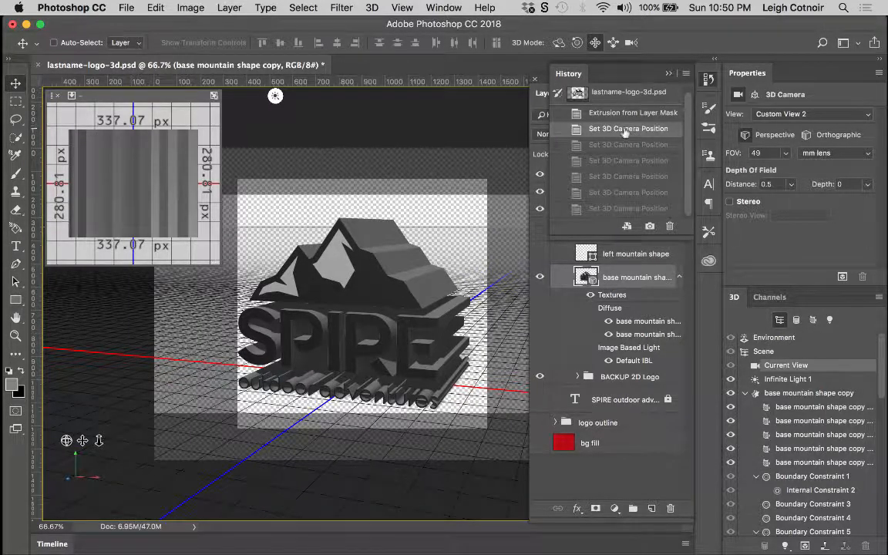
left_click(605, 114)
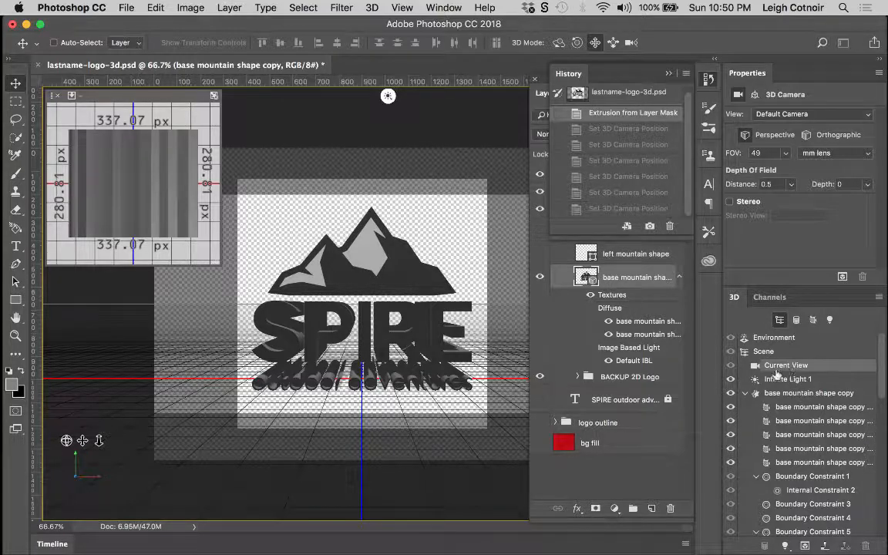
left_click(631, 44)
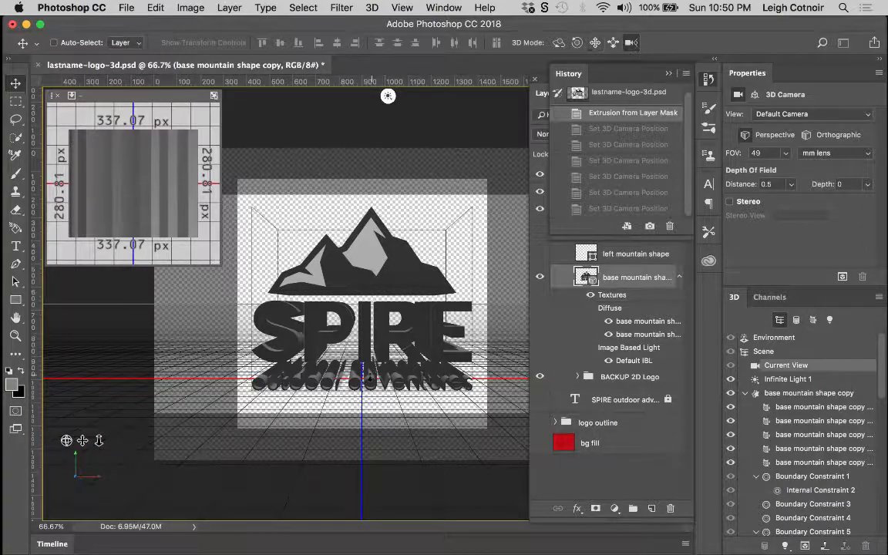
mouse_move(362, 353)
left_mouse_down()
mouse_move(363, 381)
mouse_move(363, 346)
left_mouse_up()
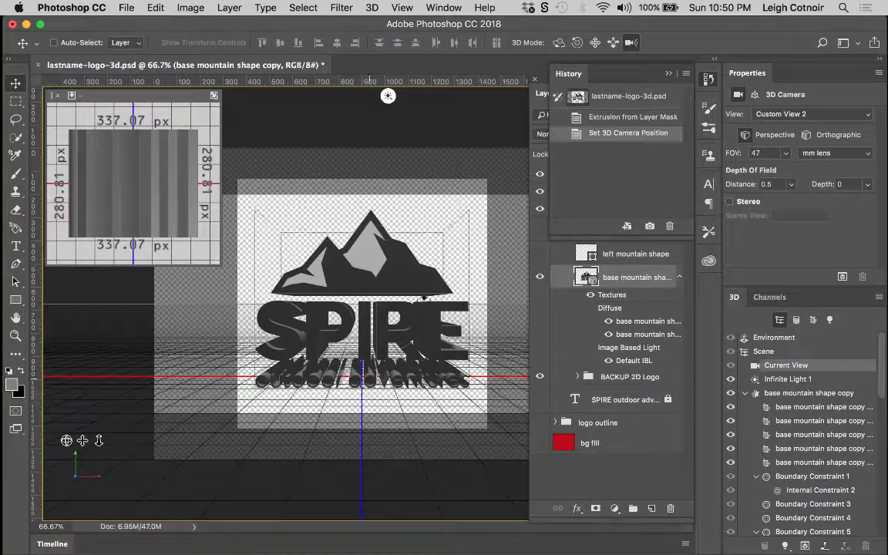
Orbit the 3D camera to view the logo's front and right side from above, and pan to raise the logo slightly in the frame.
left_click(559, 49)
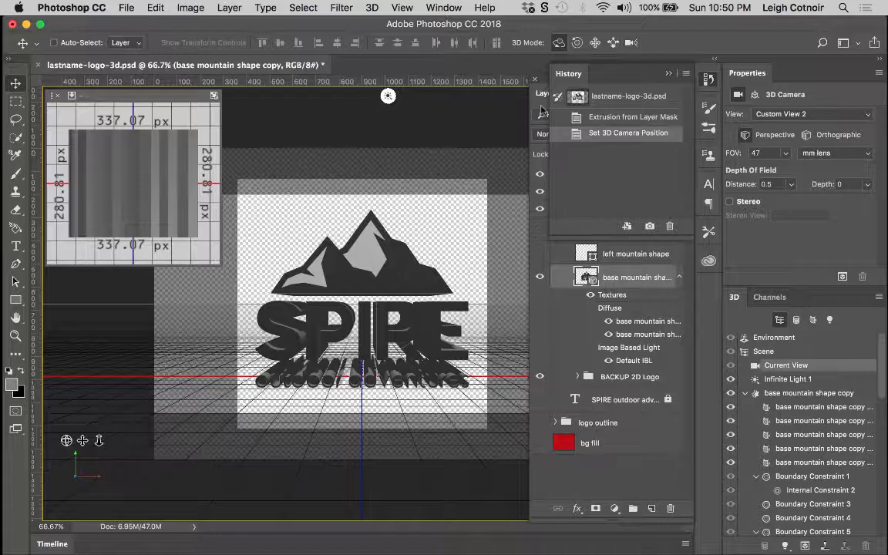
left_click_drag(452, 360, 412, 390)
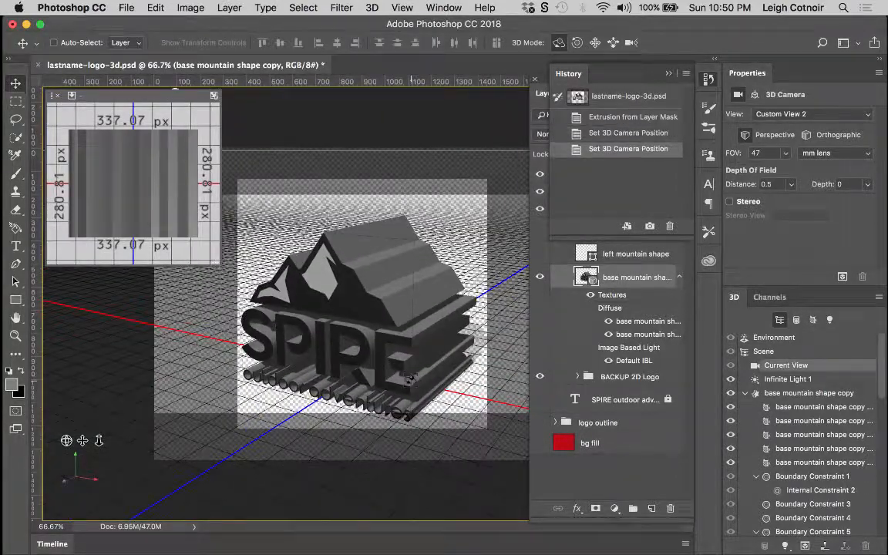
left_click(595, 47)
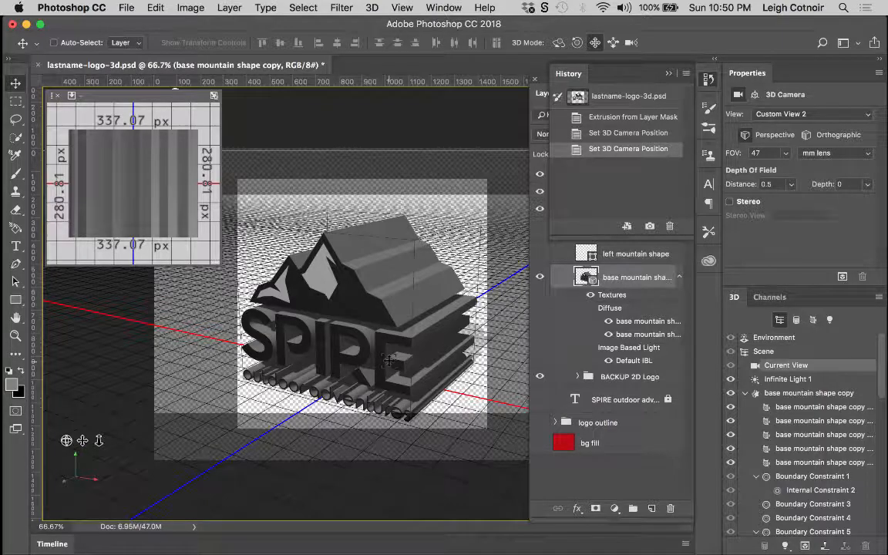
left_click_drag(389, 351, 393, 335)
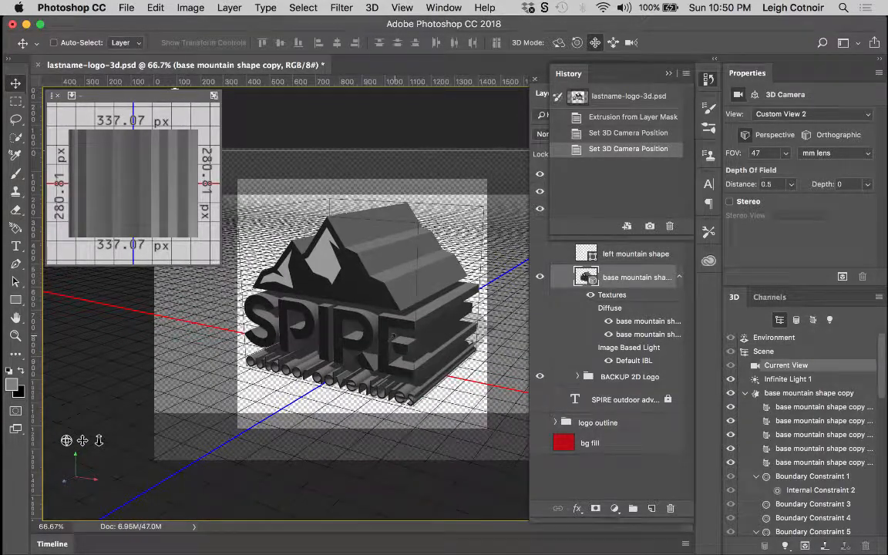